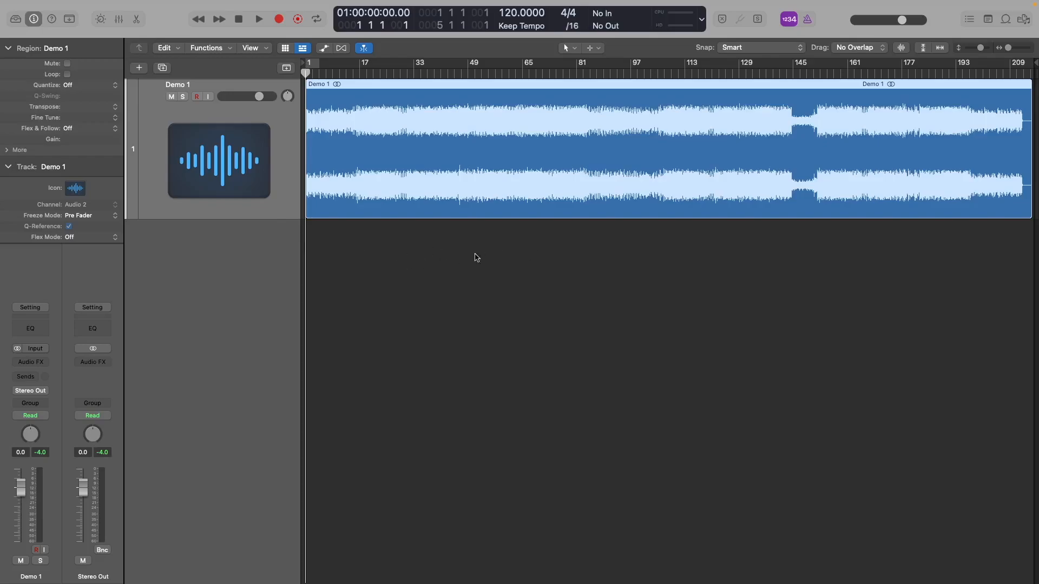
- Insert the MultiMeter plug-in on the Stereo Out channel and move its window clear of the waveform
left_click(456, 199)
left_click(107, 364)
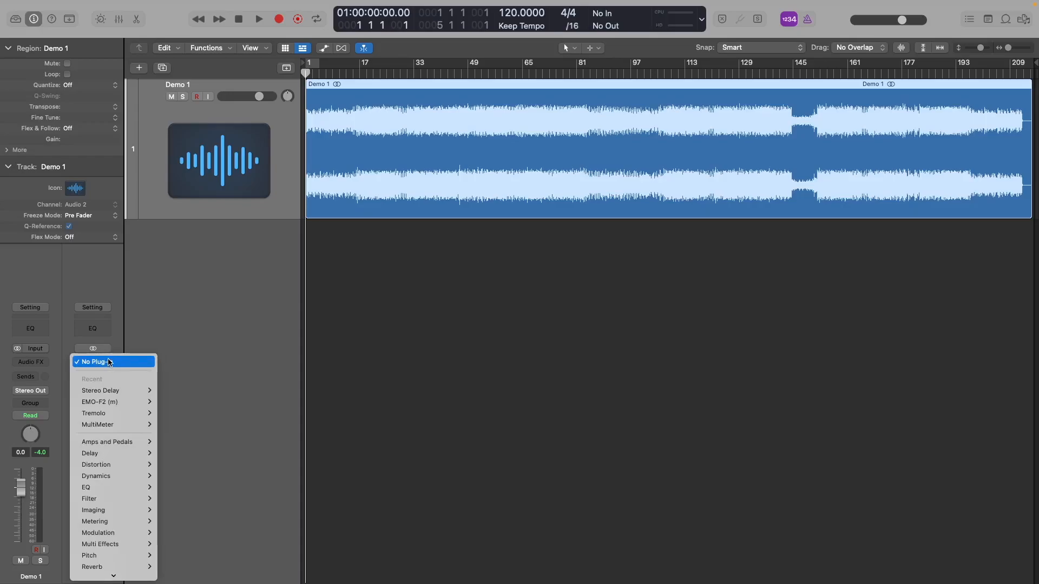
left_click(106, 425)
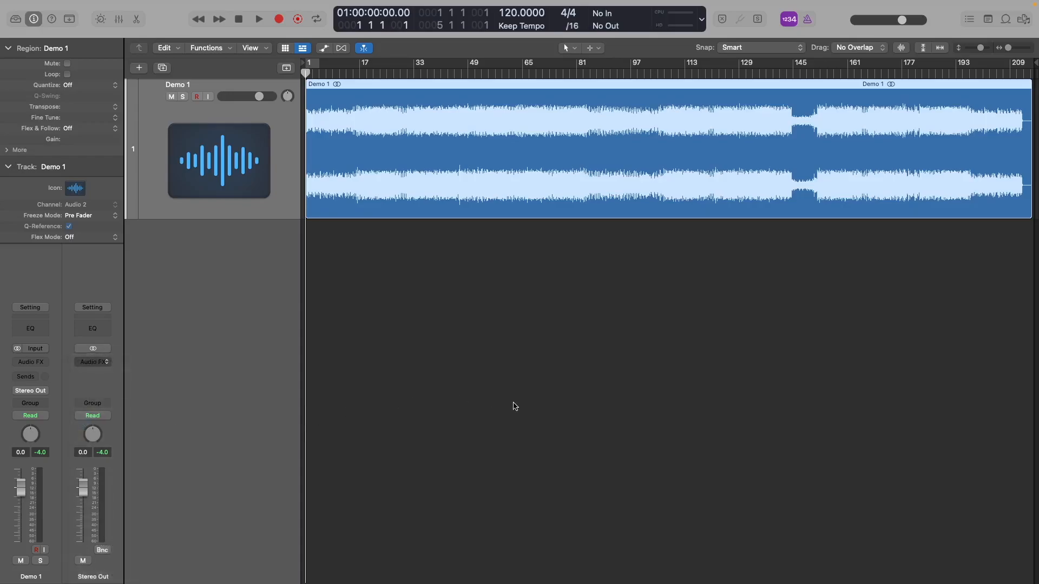
left_click_drag(390, 139, 791, 321)
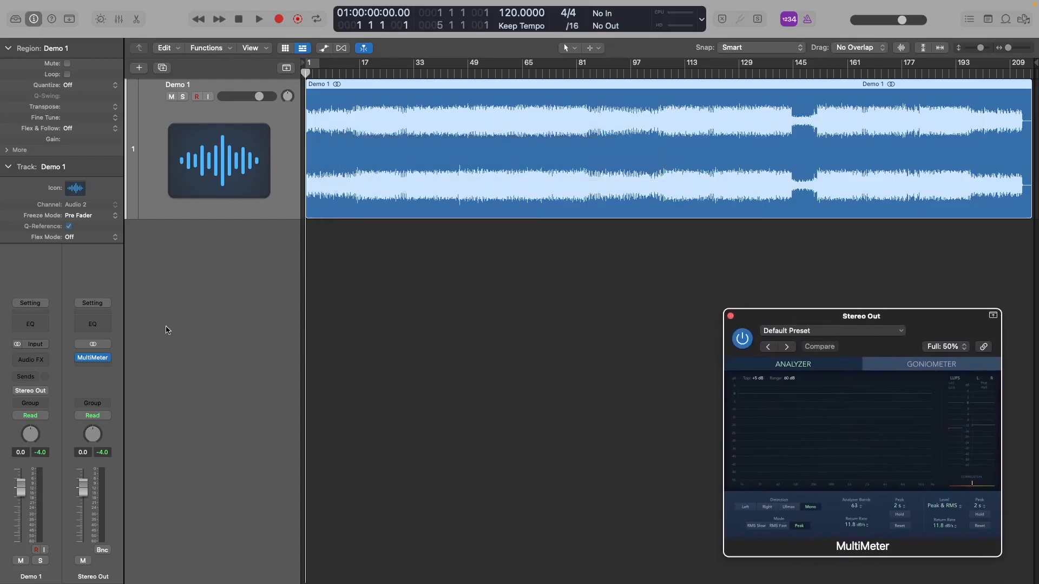
- Insert iZotope's Ozone 9 plug-in on the Demo 1 track and move its window below the timeline
left_click(26, 360)
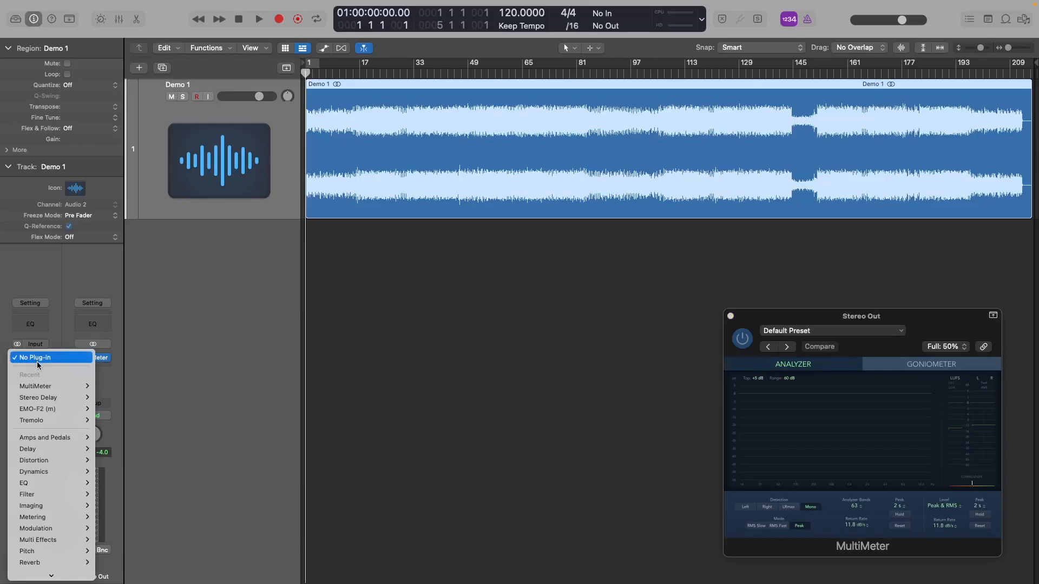
mouse_move(51, 577)
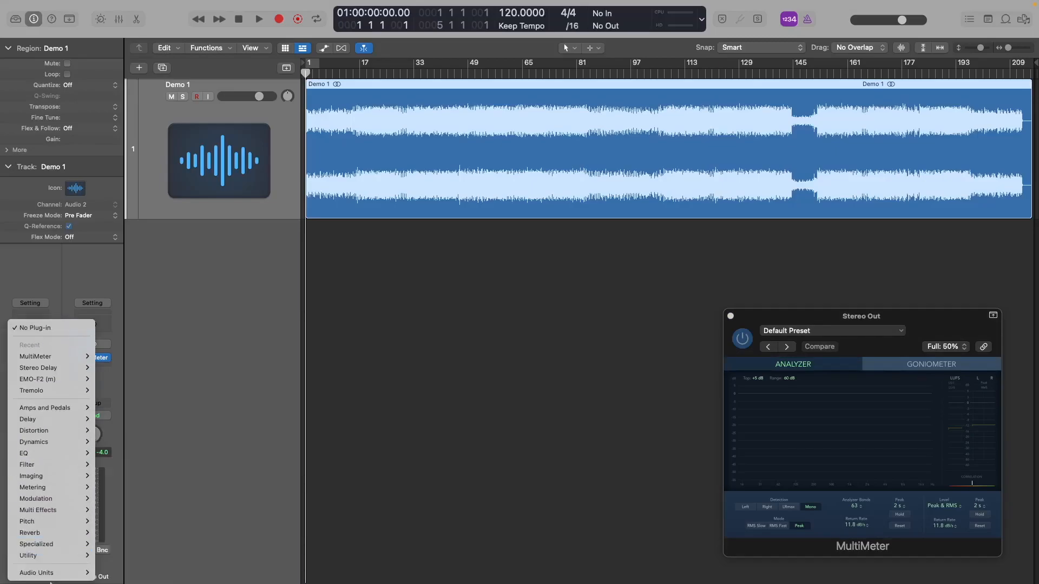
mouse_move(129, 517)
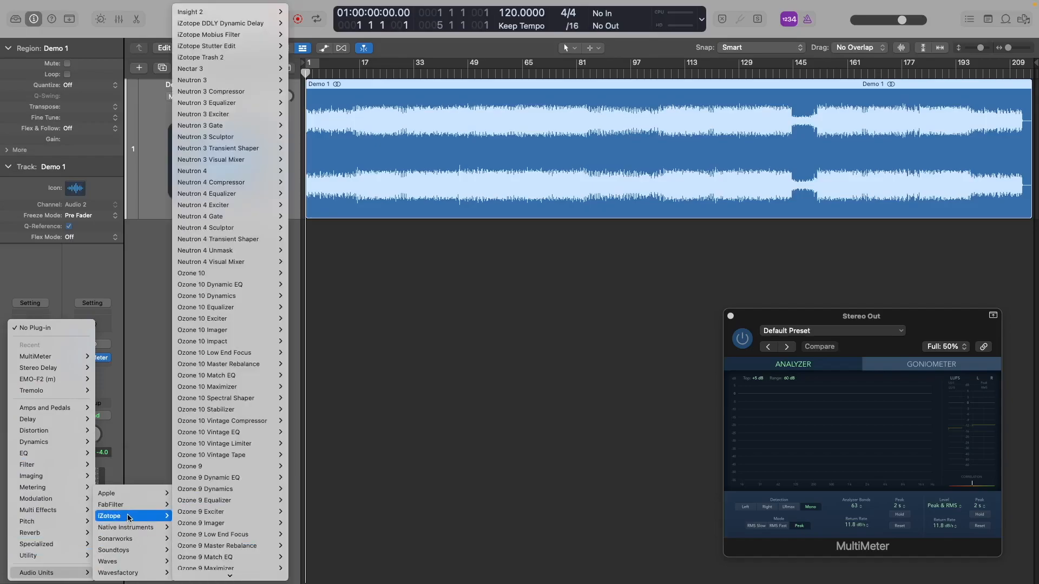
mouse_move(189, 468)
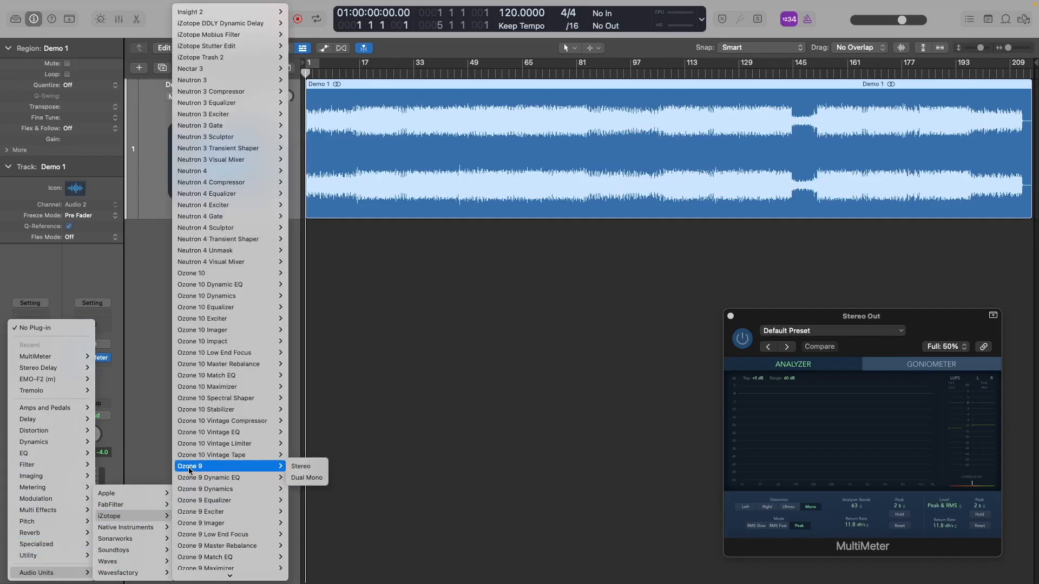
left_click(188, 466)
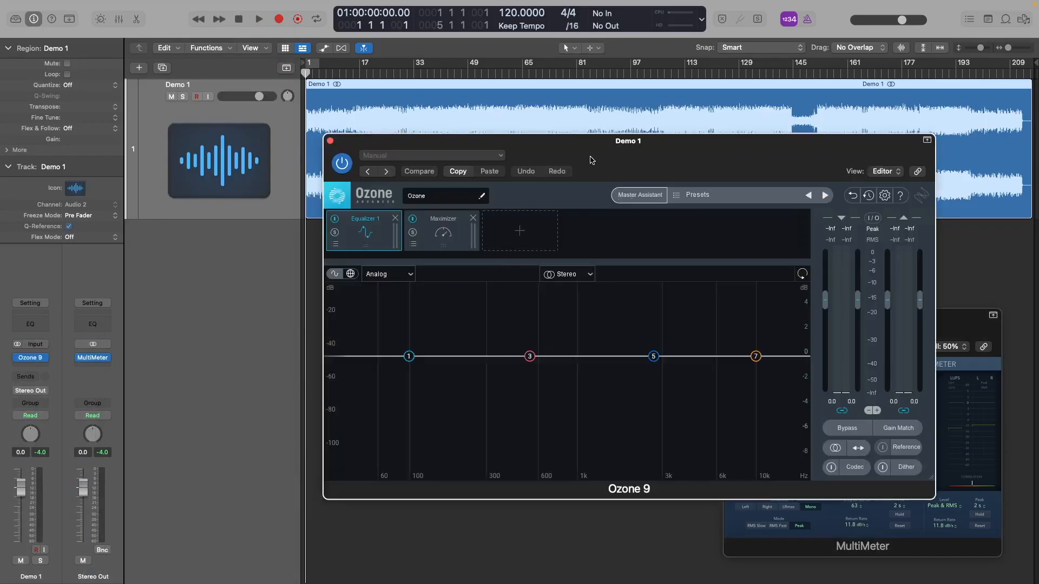
left_click_drag(592, 161, 444, 205)
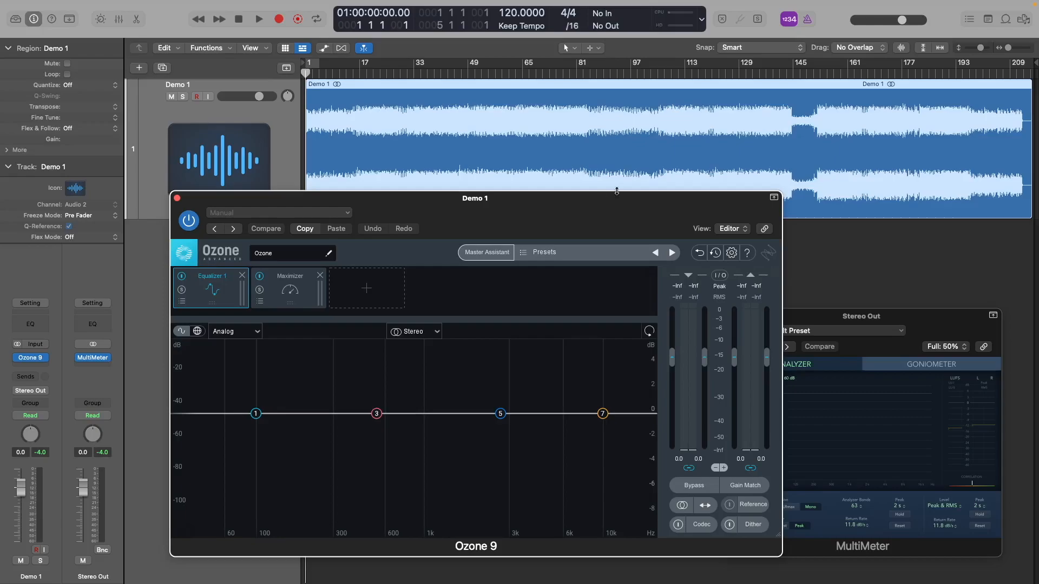
left_click_drag(625, 206, 626, 205)
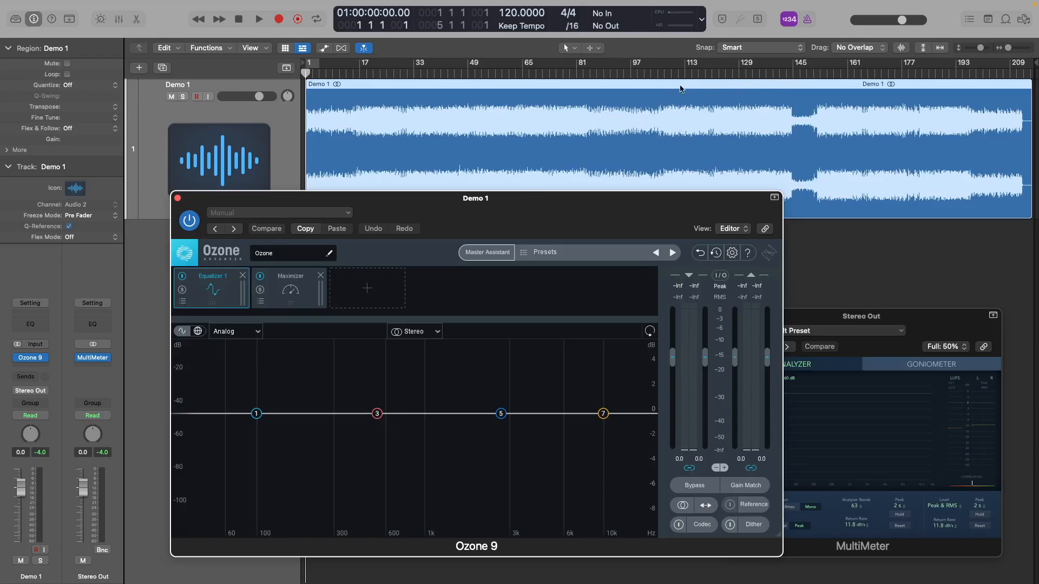
- Place the playhead at bar 150, just before the loud section after the quiet break, and briefly preview playback
left_click(661, 107)
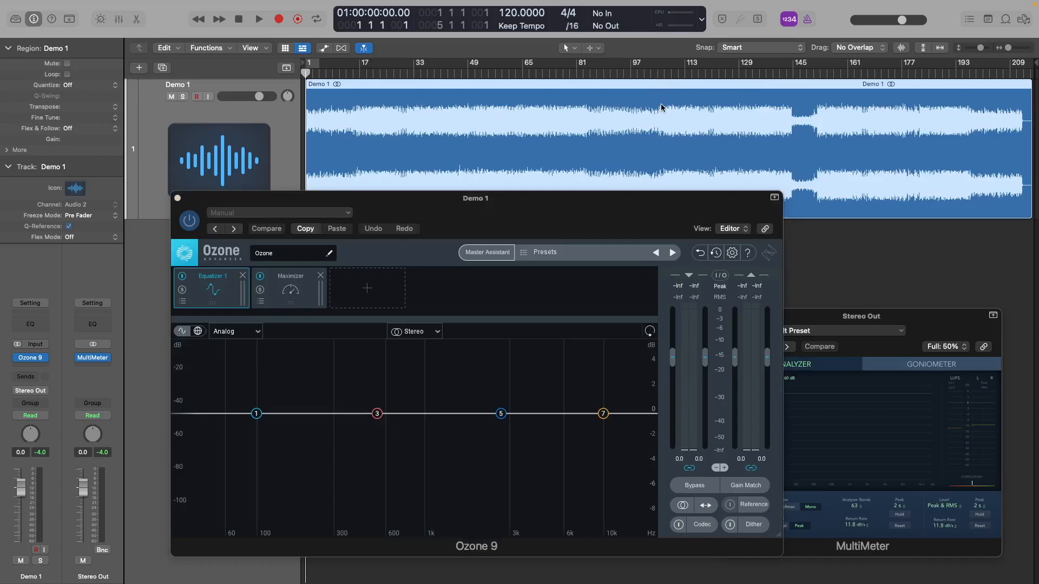
left_click_drag(661, 105, 885, 114)
left_click(783, 75)
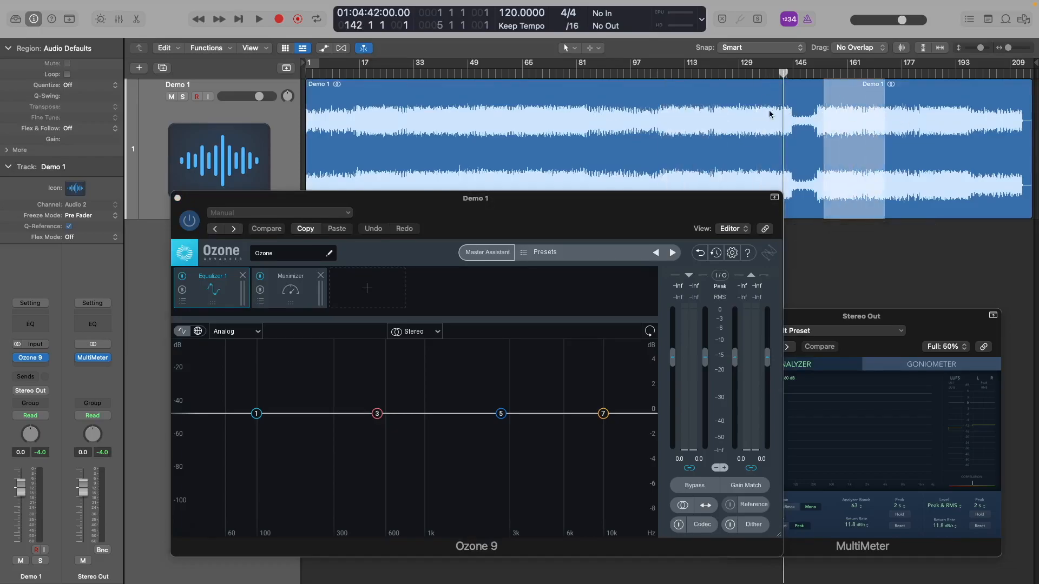
left_click(806, 143)
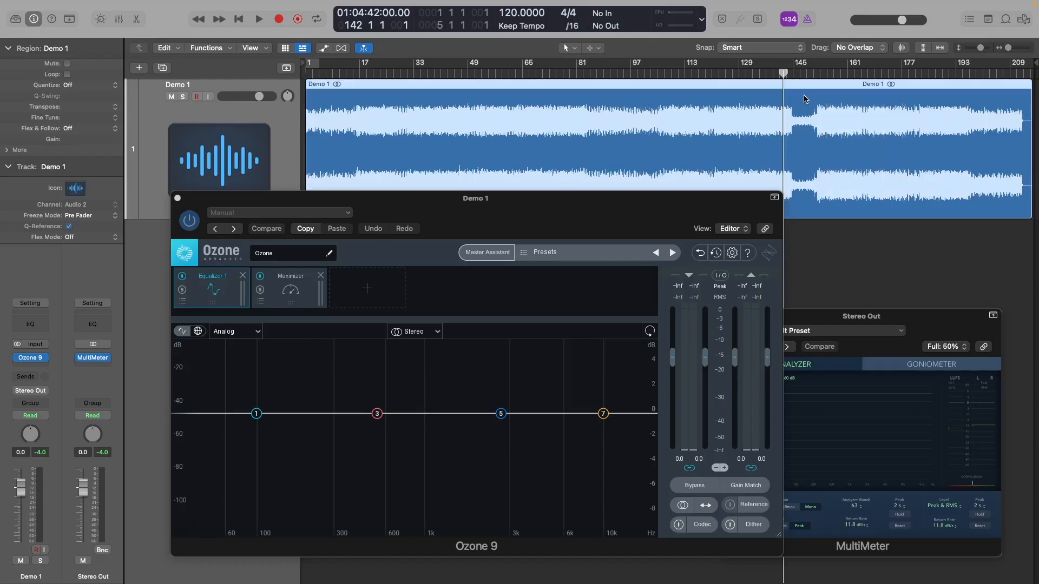
left_click(810, 74)
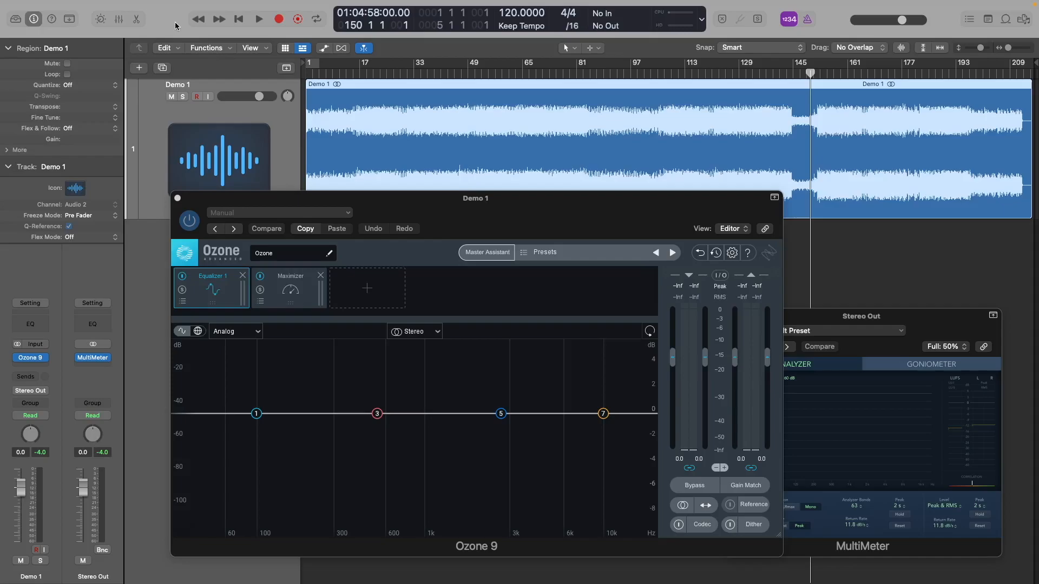
key("space")
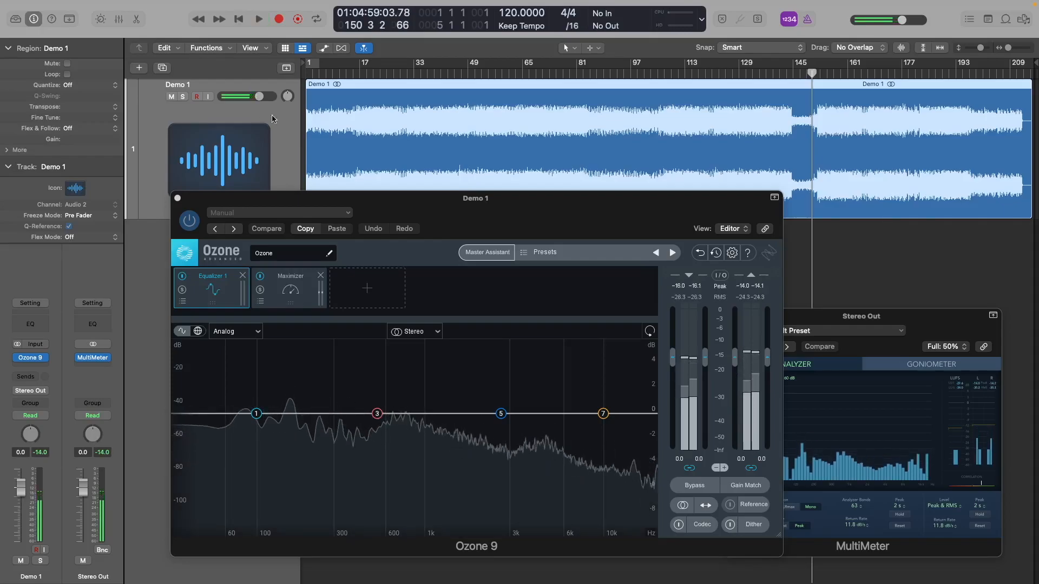
- Start Ozone's Master Assistant with Modern modules, Manual loudness at High intensity and CD as the destination
left_click(476, 255)
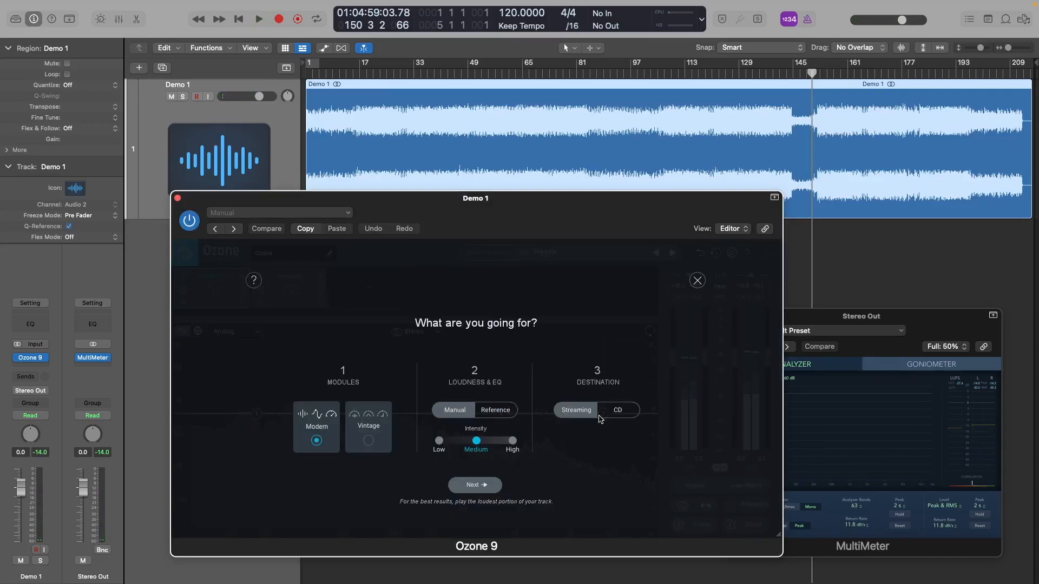
left_click(625, 411)
left_click(512, 445)
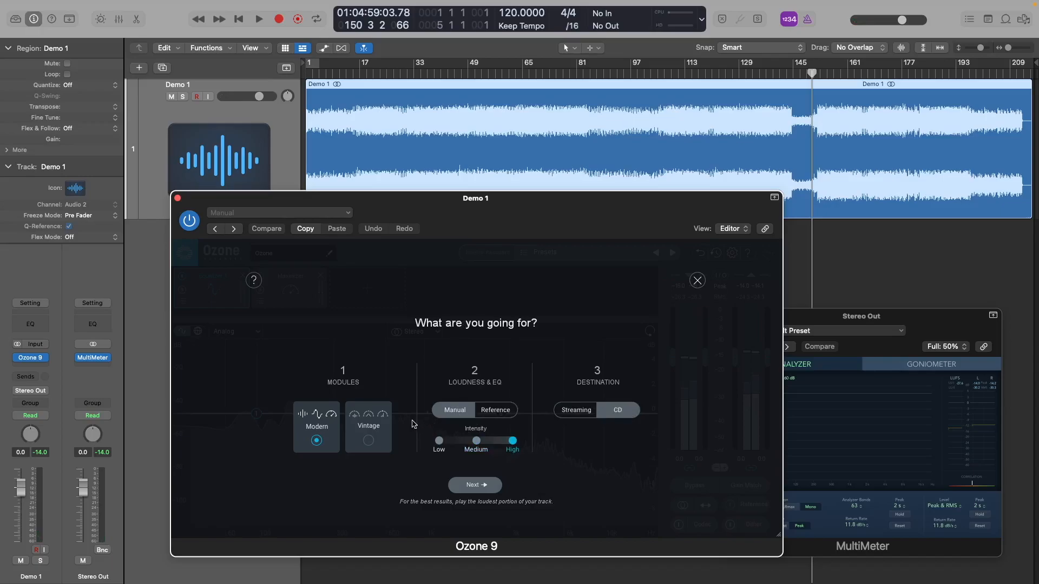
left_click(476, 485)
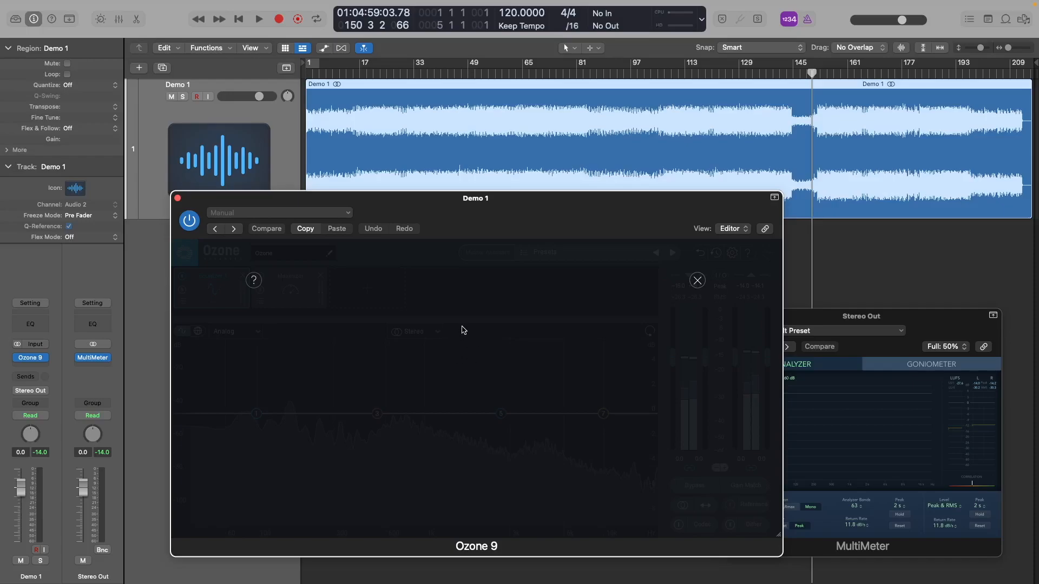
- Play the loud section for the Master Assistant to analyze, stop playback and accept the suggested mastering chain
key("space")
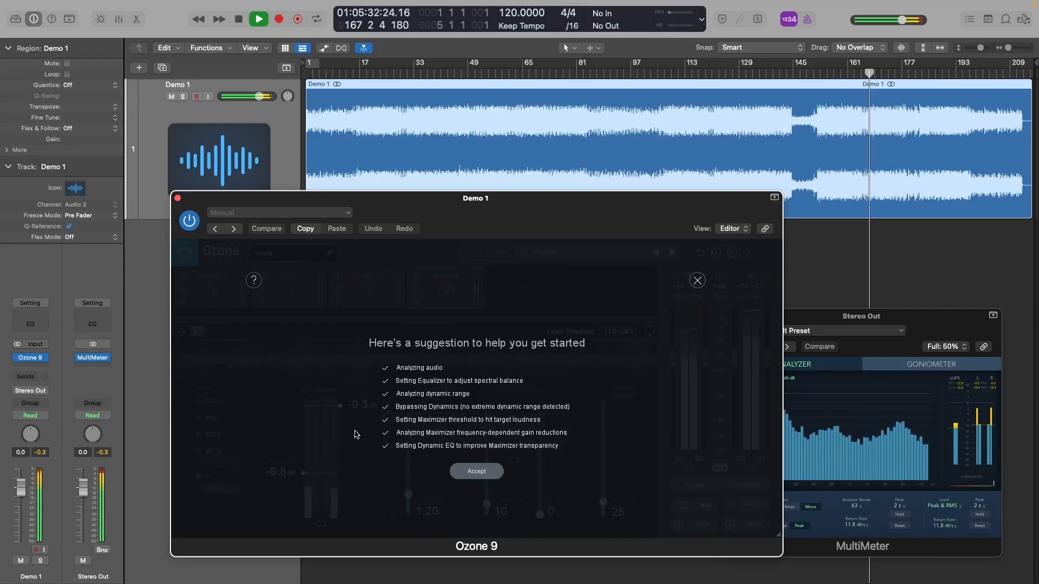
key("space")
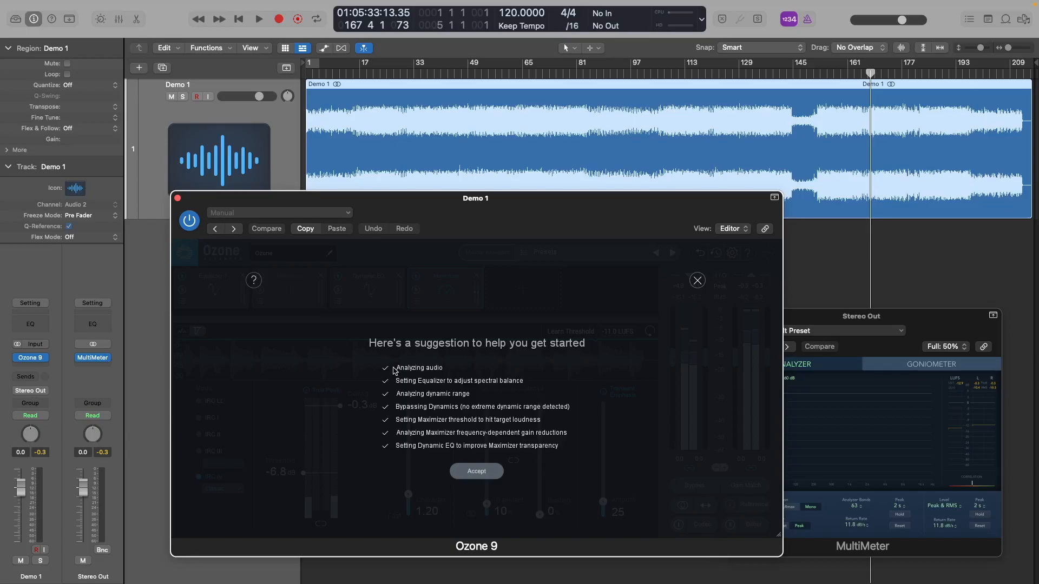
left_click(477, 472)
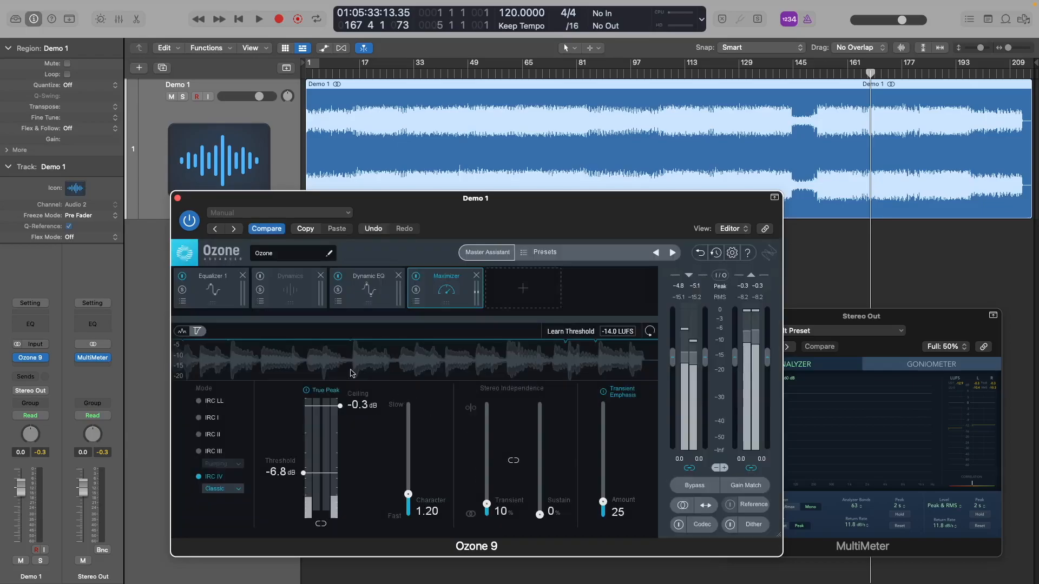
- Examine the suggested Equalizer, Dynamic EQ, Dynamics and Maximizer settings, playing a short passage while viewing the Dynamic EQ
left_click(210, 291)
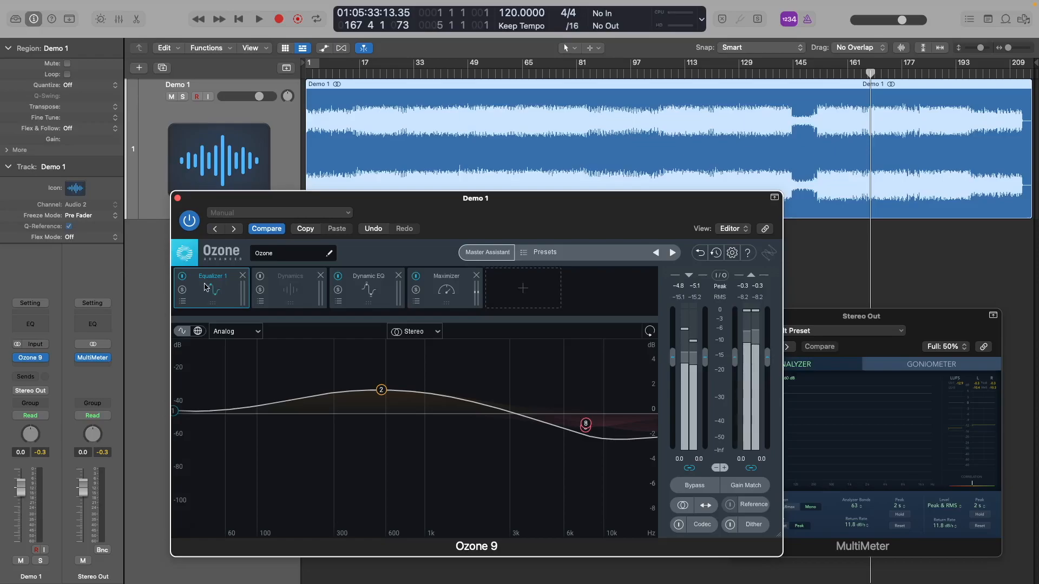
left_click(347, 289)
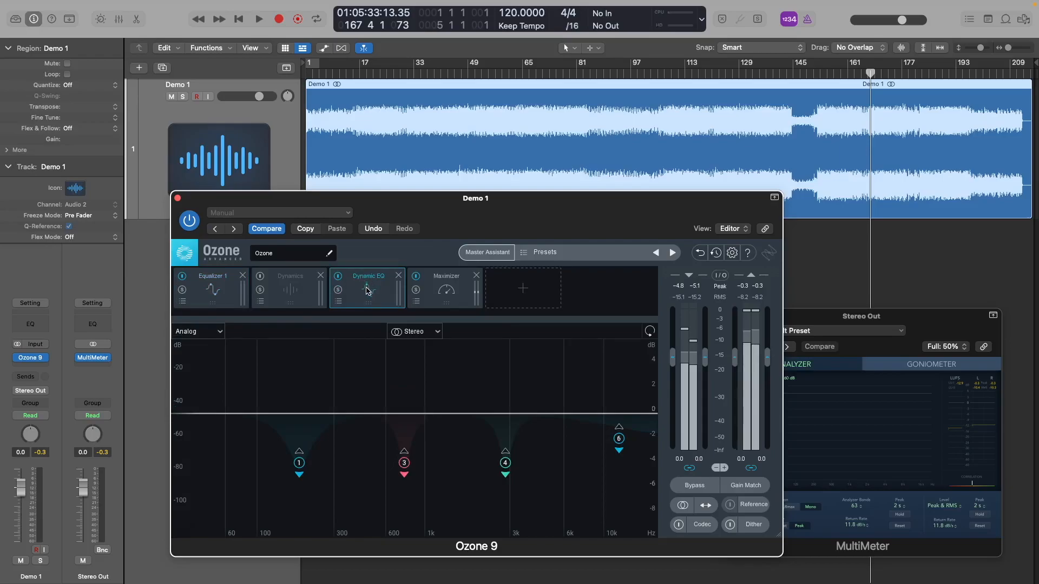
key("space")
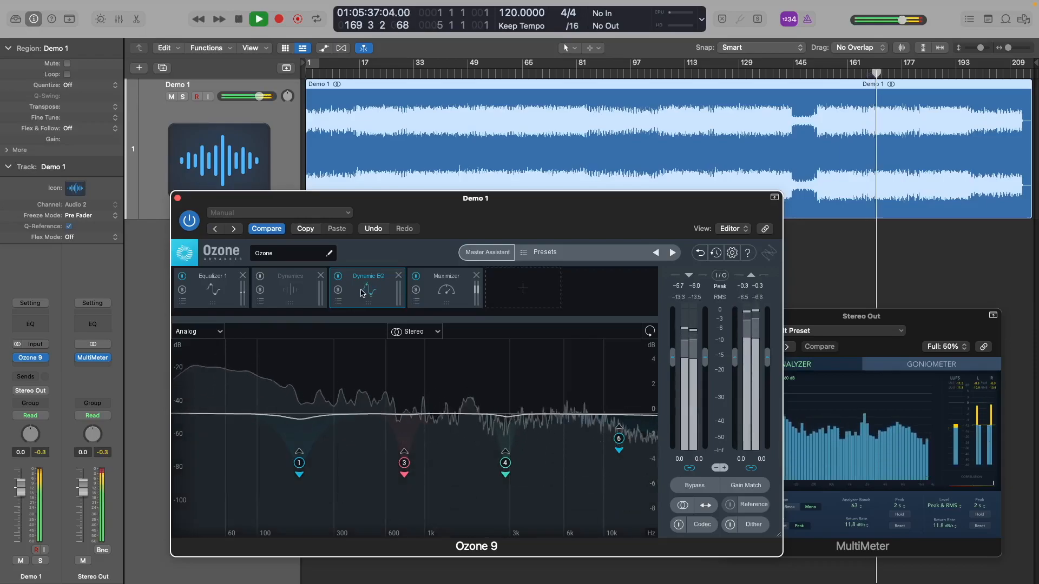
key("space")
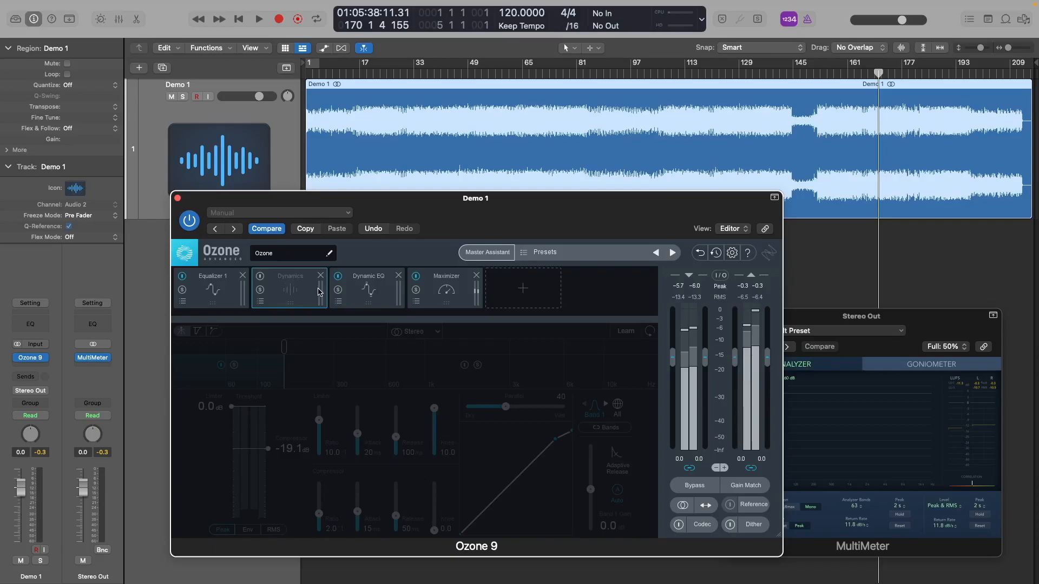
left_click(438, 290)
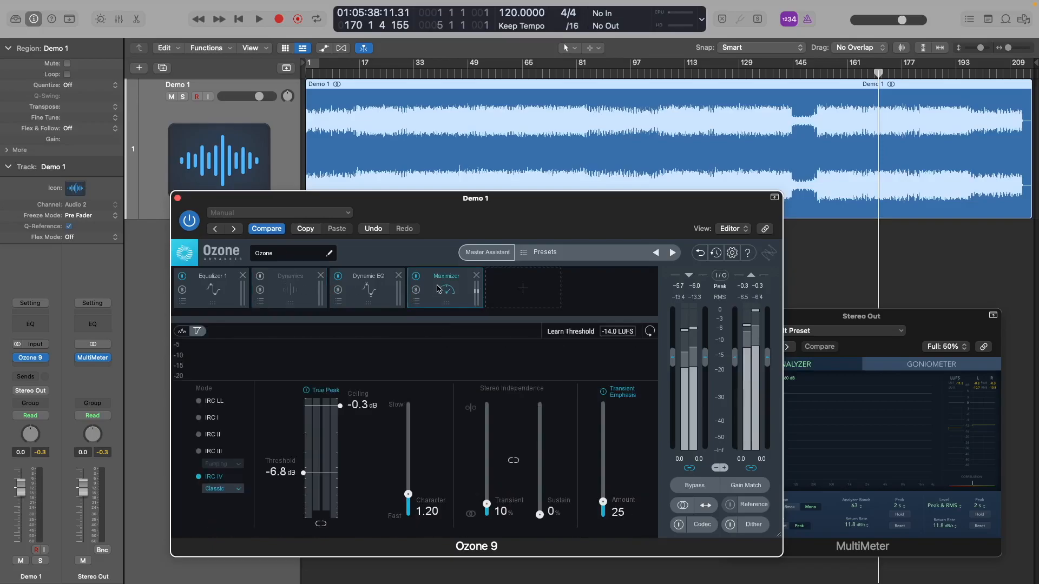
- Add an Imager module to the Ozone chain and place it directly before the Maximizer
left_click(503, 288)
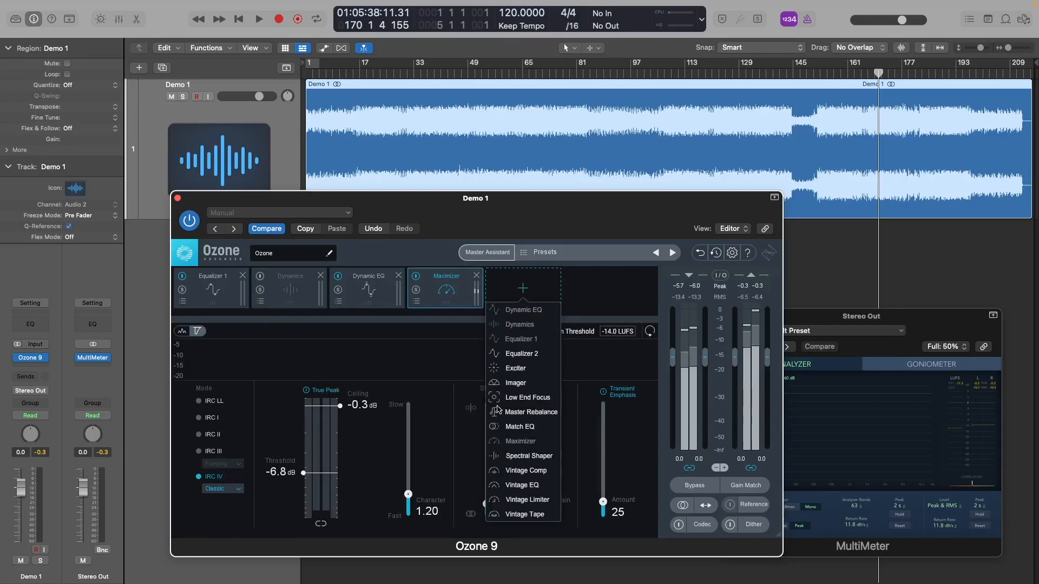
left_click(515, 383)
left_click_drag(523, 292, 437, 293)
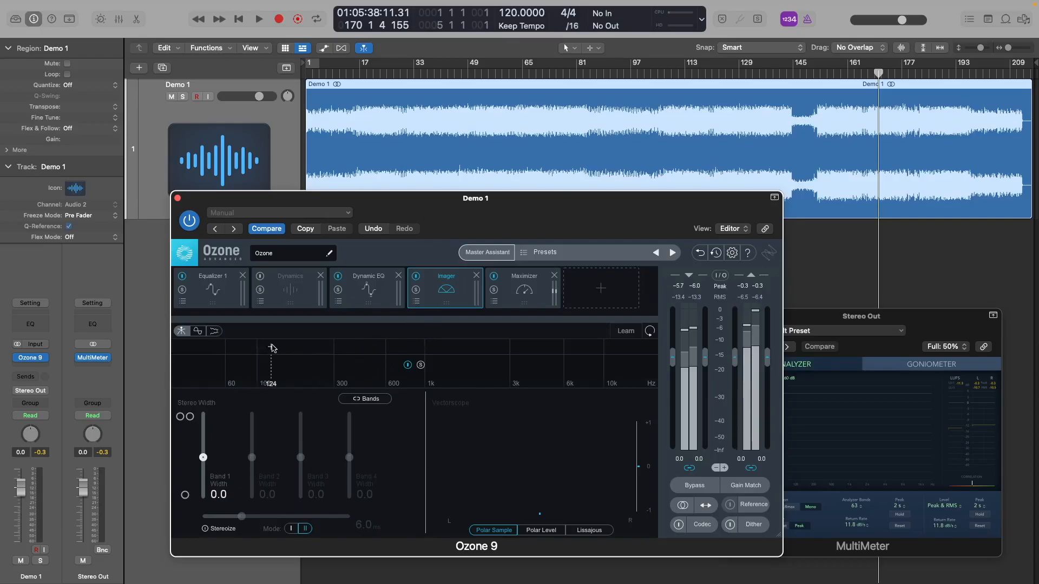
- Split the Imager into four bands with crossovers just below 300 Hz, near 1 kHz and between 3 and 6 kHz
left_click(333, 349)
left_click(424, 347)
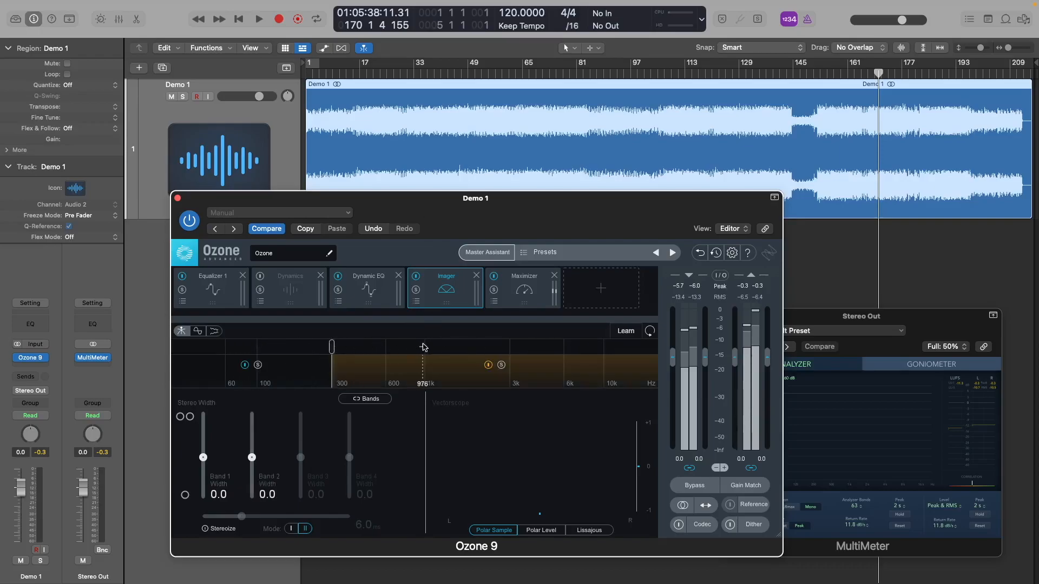
left_click(535, 347)
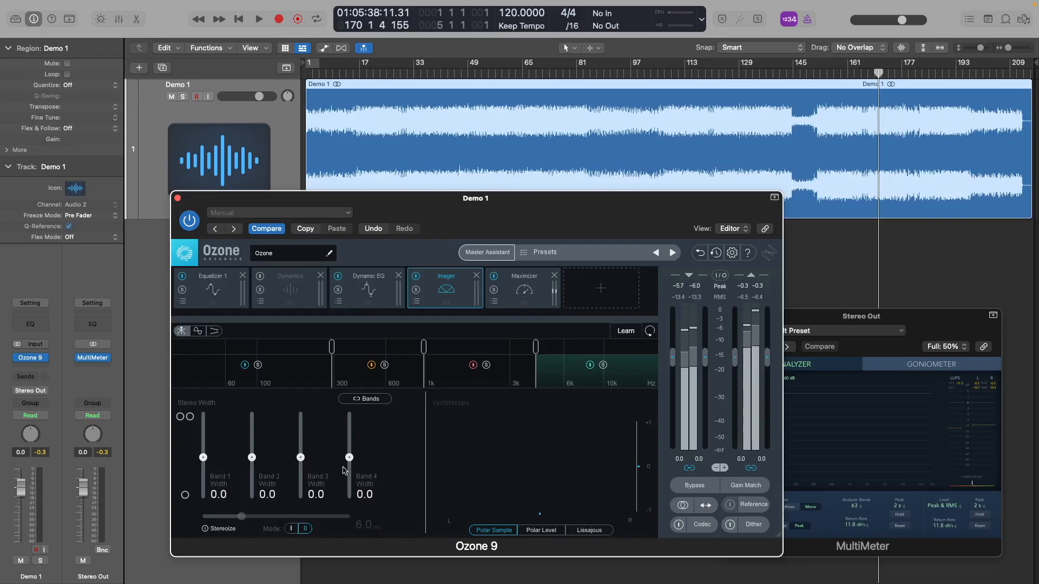
- Widen the Imager's upper bands during playback, setting Band 3 width to 29.1 and Band 4 width to 38.0
mouse_move(351, 461)
left_mouse_down()
mouse_move(349, 449)
mouse_move(336, 461)
mouse_move(306, 456)
mouse_move(351, 442)
left_mouse_up()
key("space")
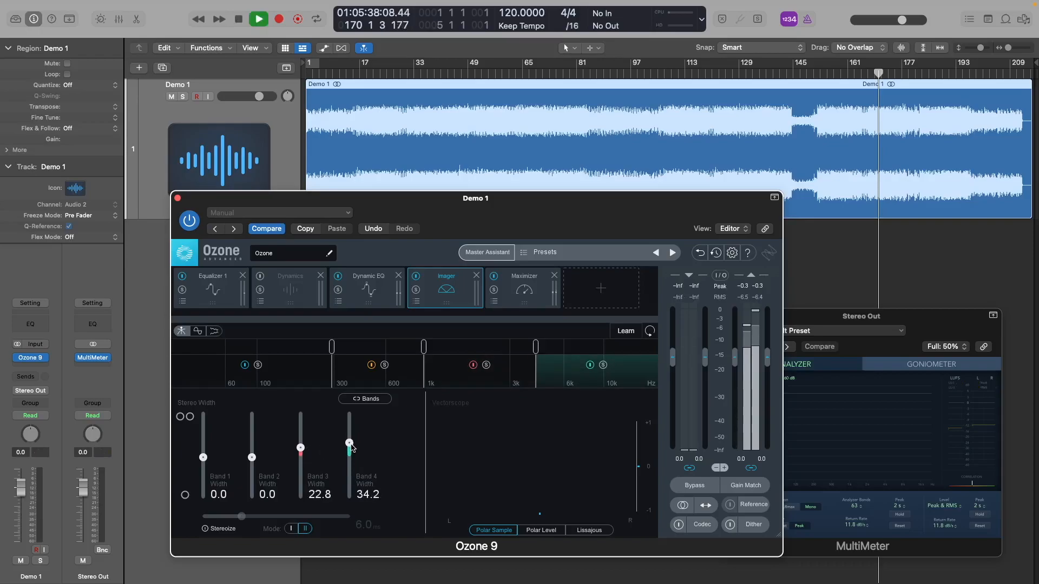
left_click_drag(300, 447, 349, 441)
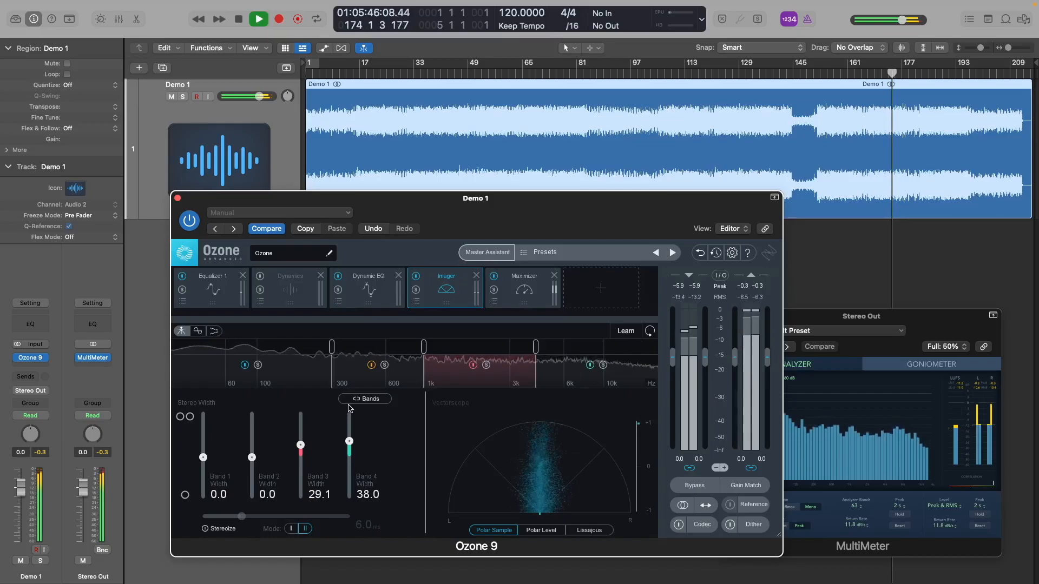
key("space")
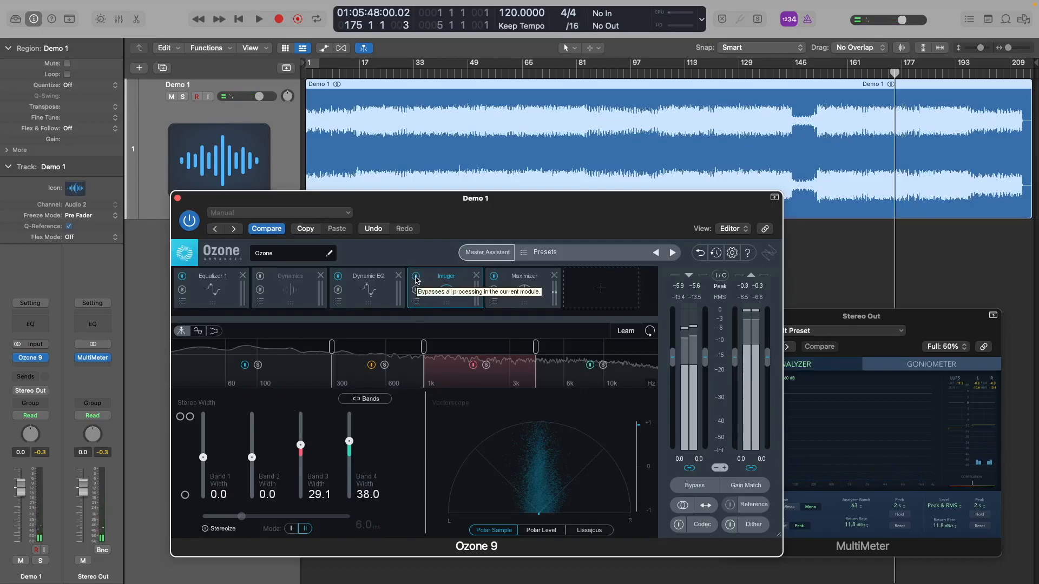
- Play the mix and compare it with the Imager bypassed and enabled, leaving the Imager enabled
key("space")
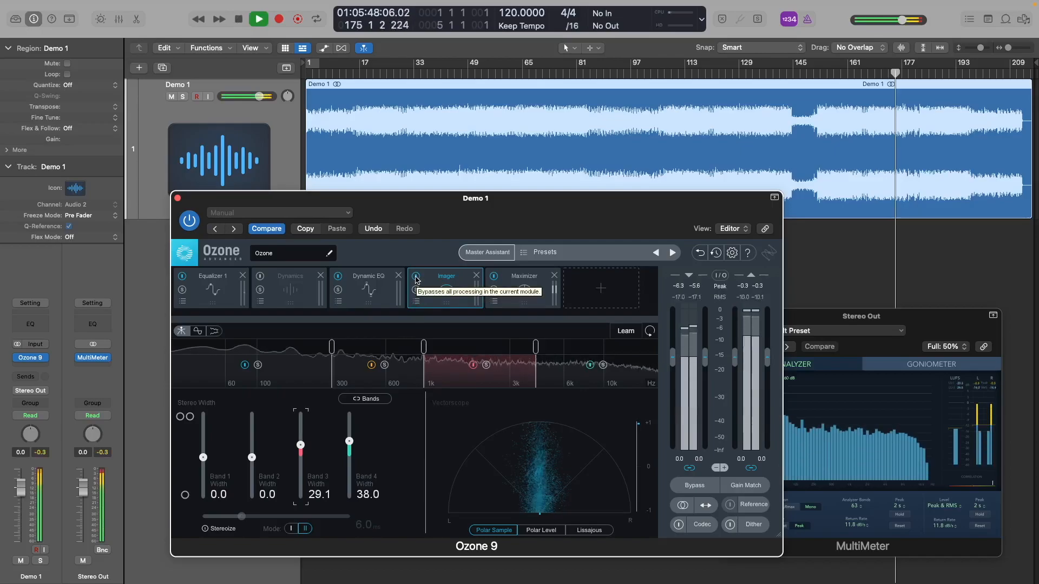
left_click(416, 277)
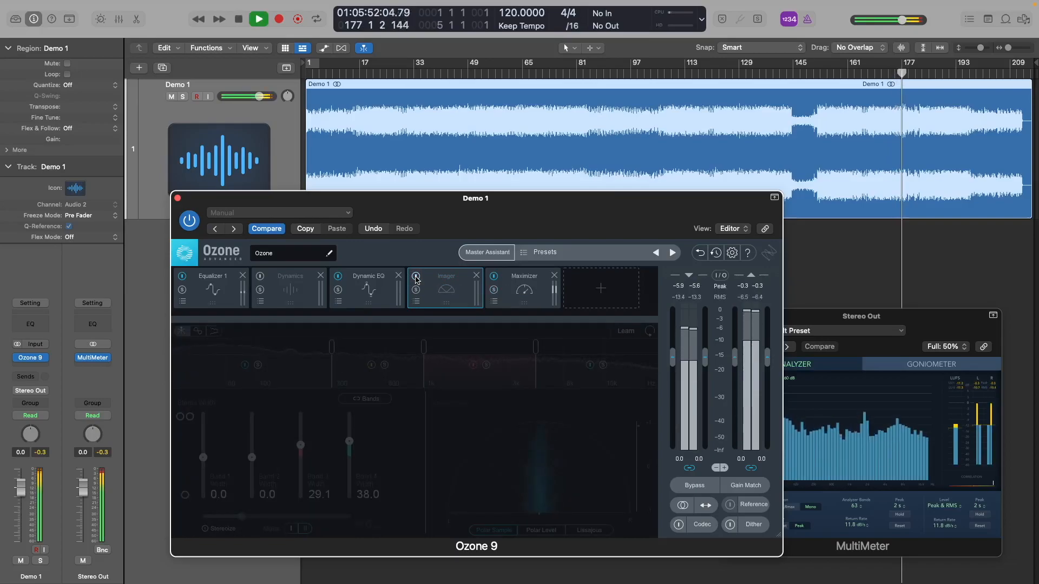
left_click(415, 277)
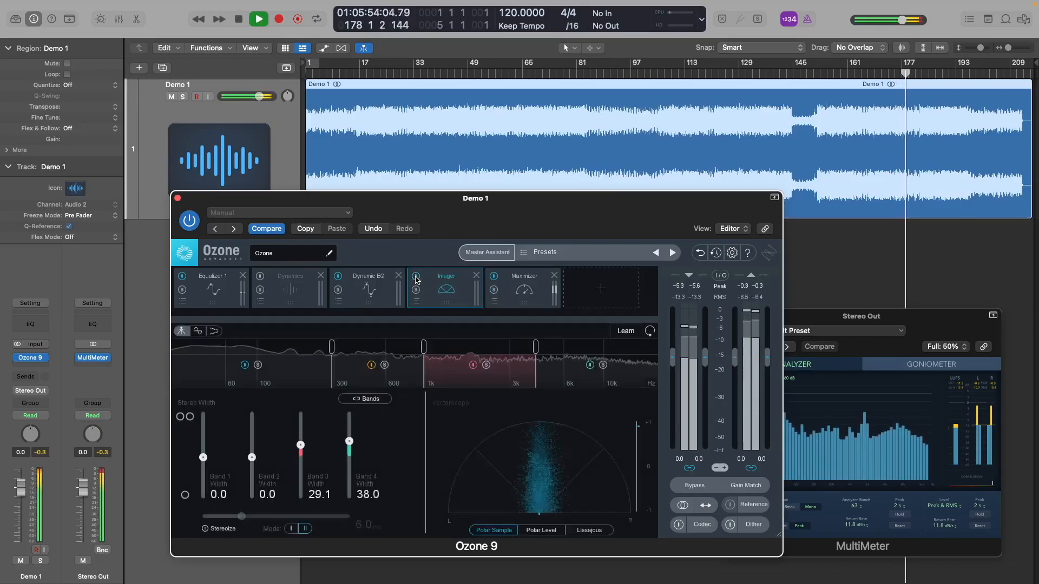
key("space")
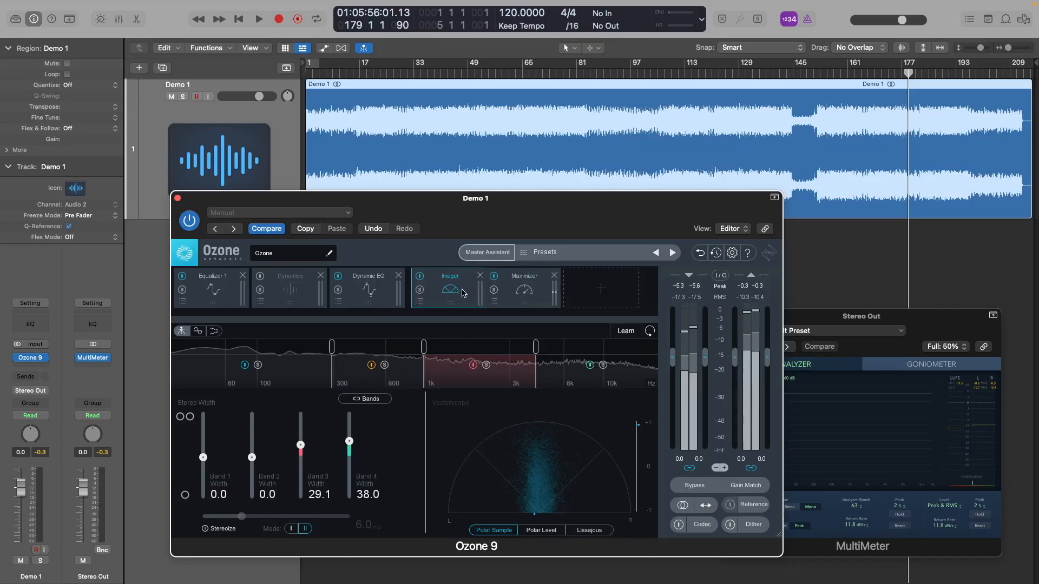
- Display the Maximizer and audition the mix near bar 160, arranging the Ozone and MultiMeter windows side by side
left_click(526, 288)
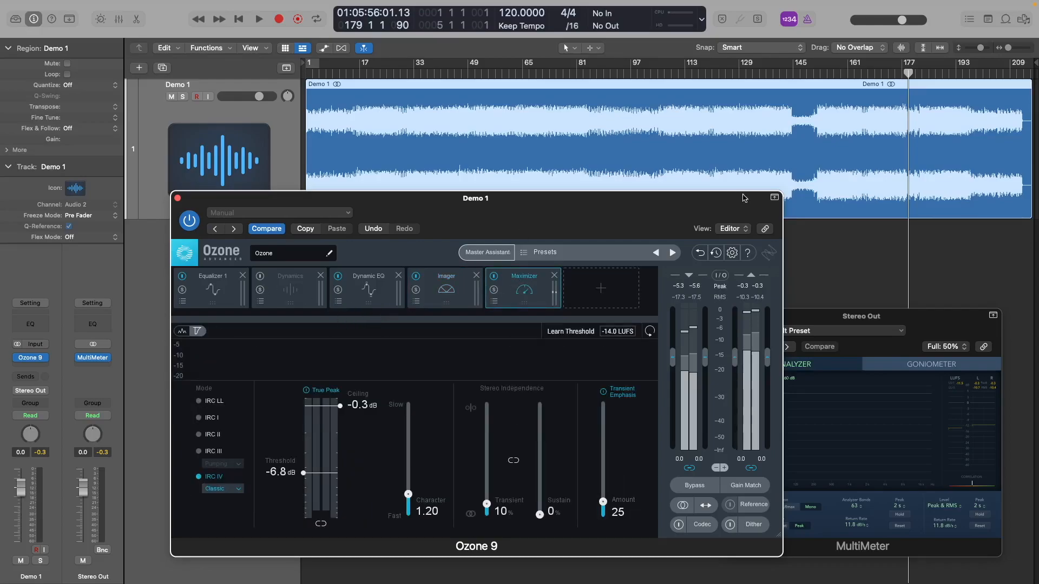
left_click_drag(379, 193, 336, 199)
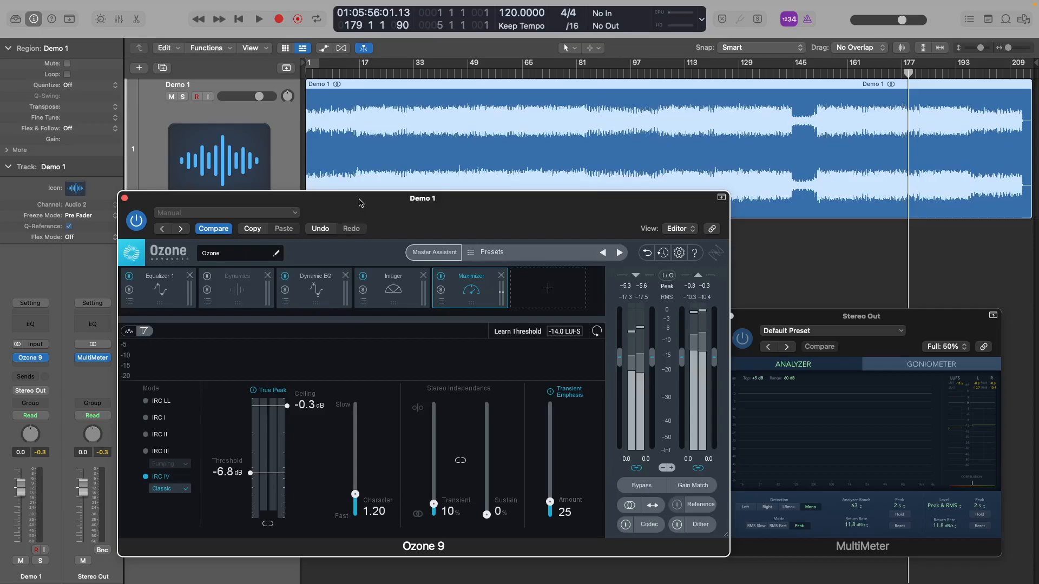
left_click(841, 73)
key("space")
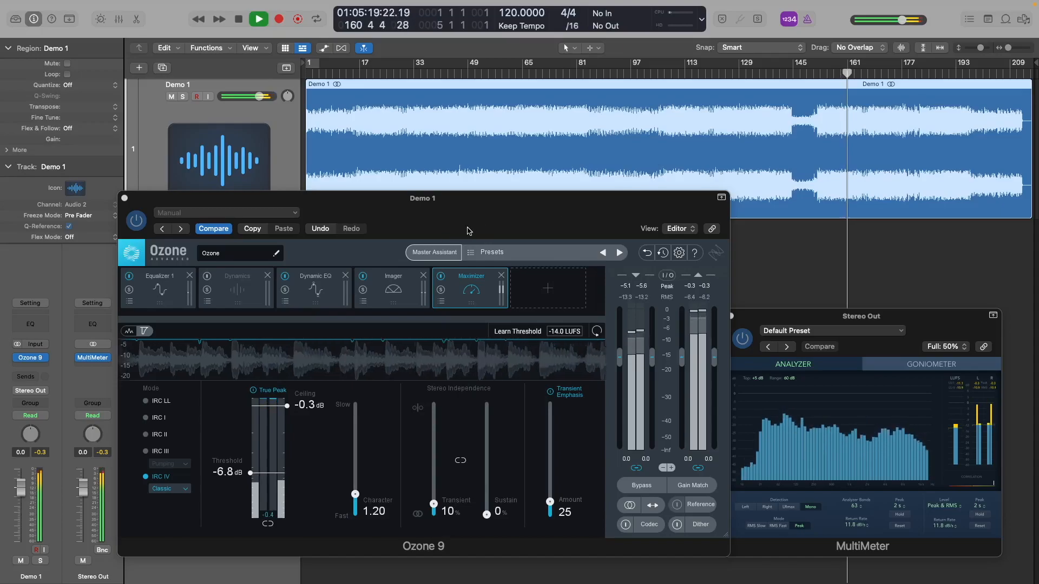
key("space")
left_click(357, 72)
left_click_drag(357, 72, 373, 72)
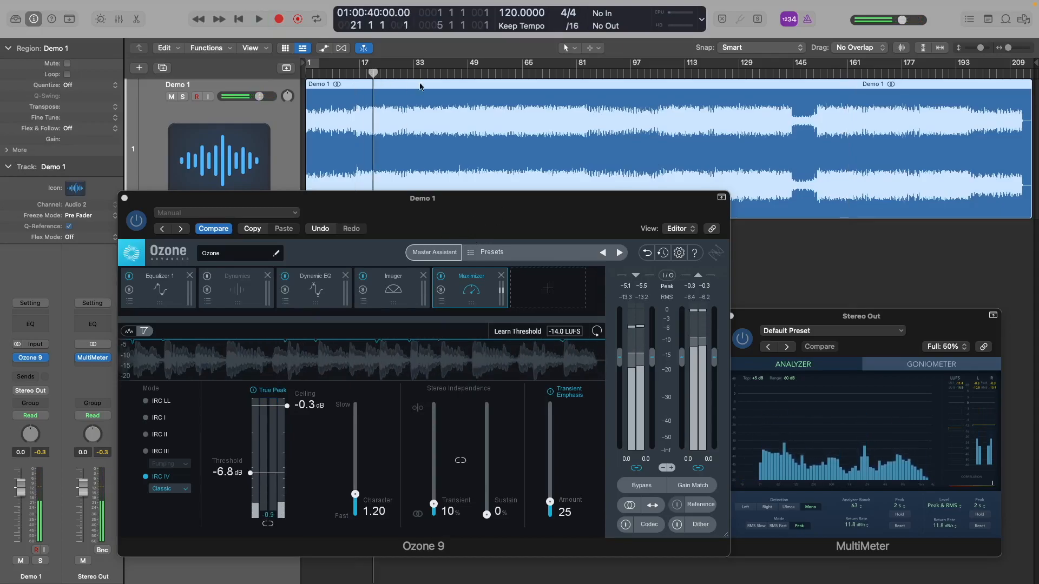
left_click(652, 71)
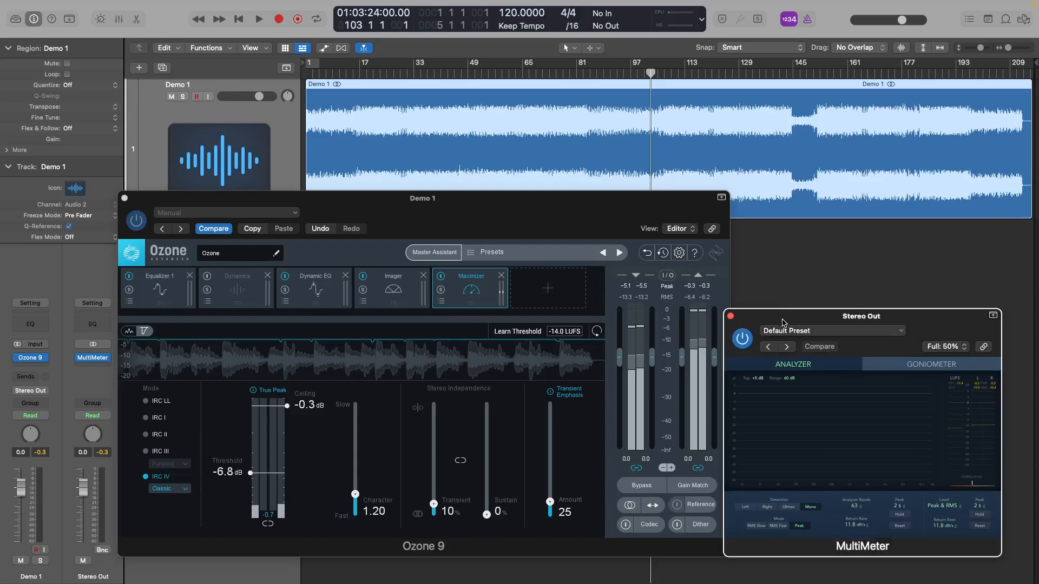
left_click_drag(784, 322, 792, 315)
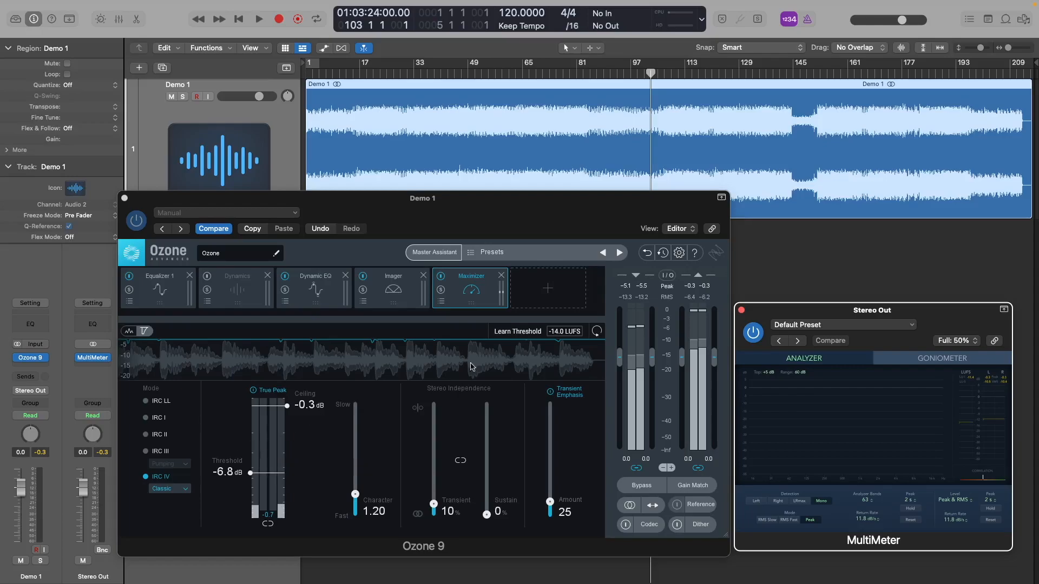
- Play the mix from the quiet break near bar 148 and set the Maximizer threshold to -6.7 dB
left_click(814, 74)
left_click_drag(814, 73, 806, 74)
key("space")
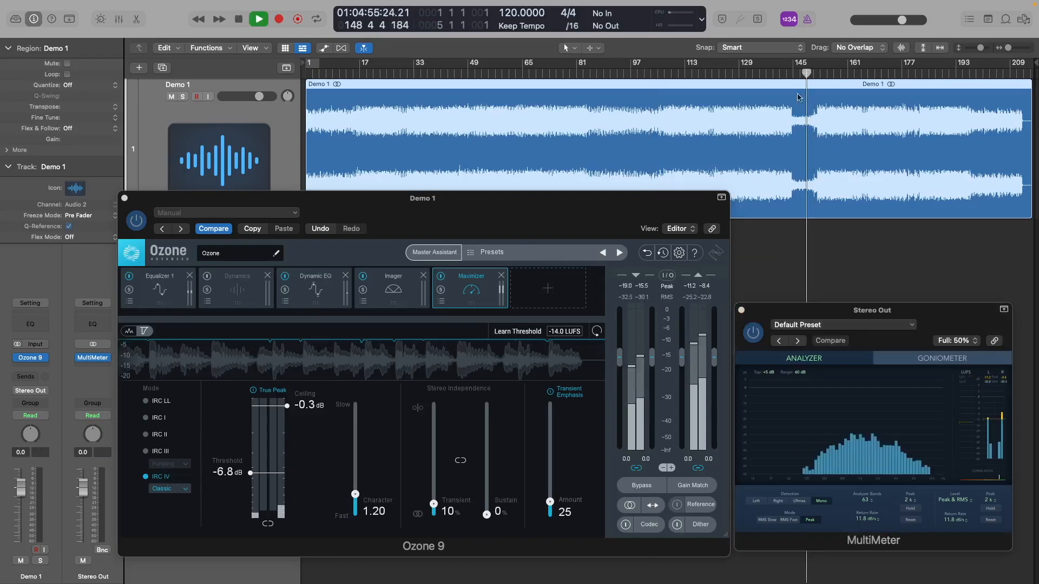
left_click_drag(250, 474, 251, 481)
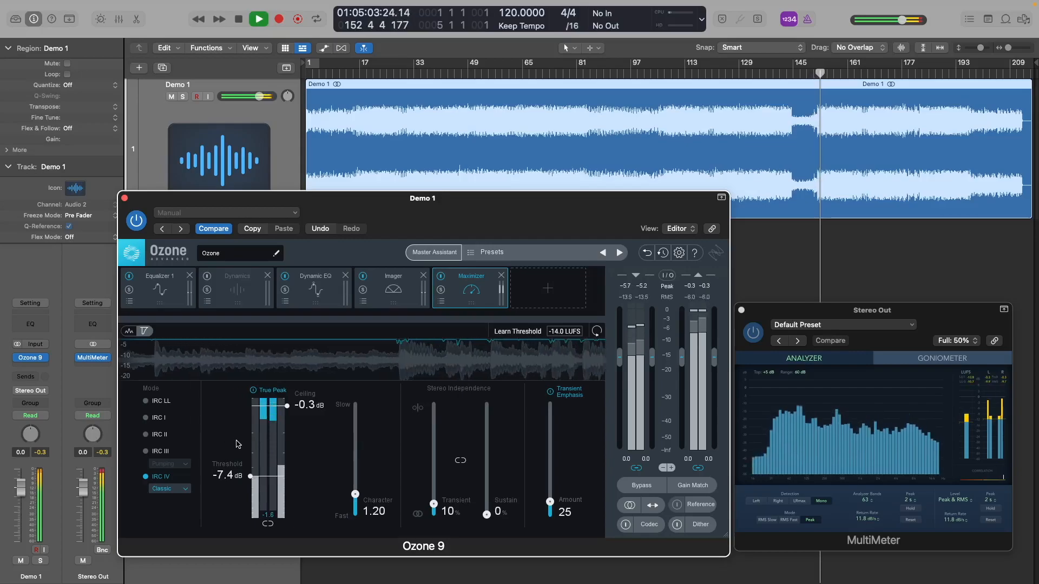
left_click_drag(249, 476, 251, 475)
key("space")
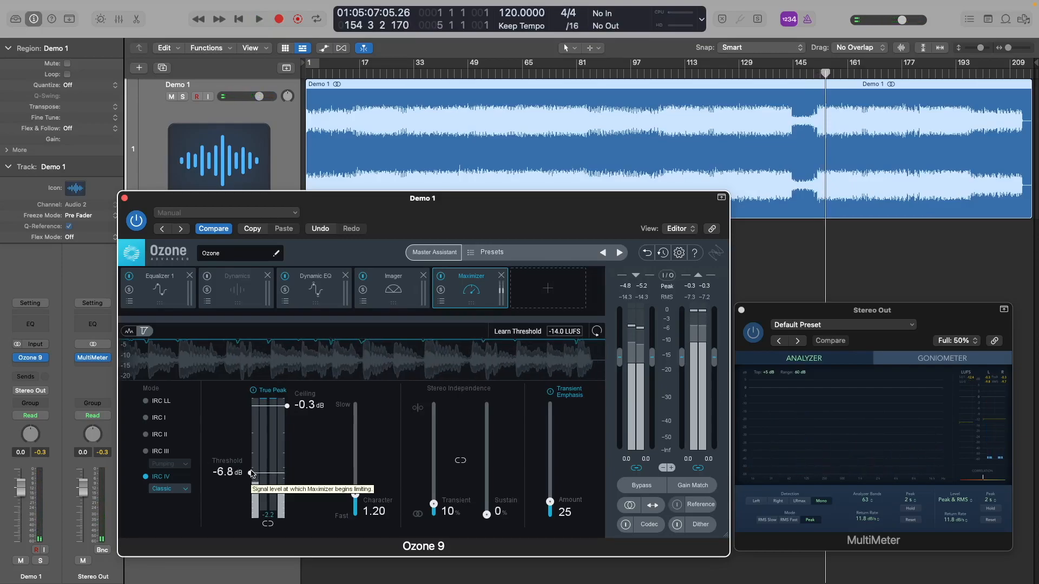
key("space")
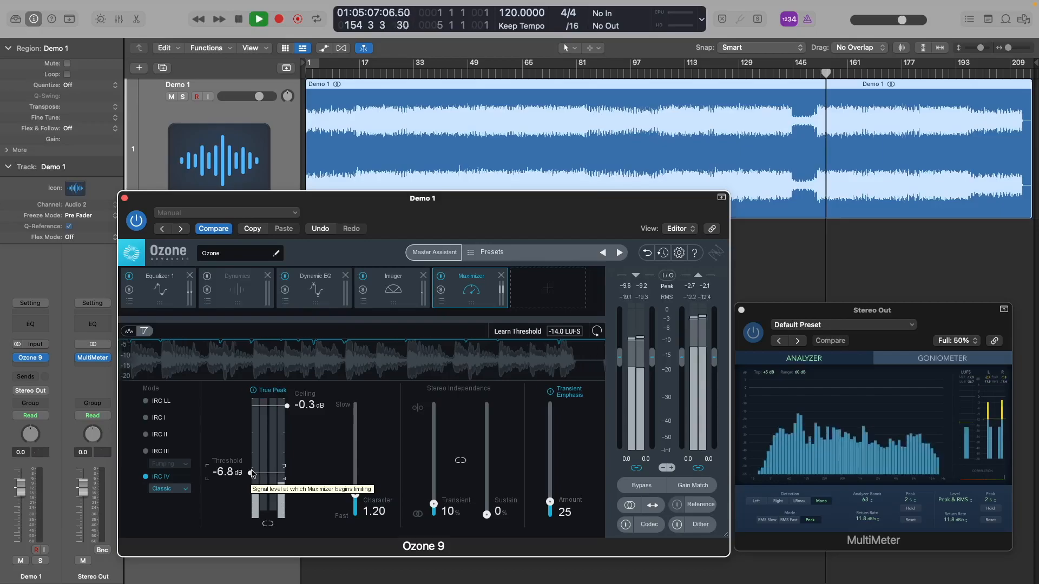
left_click_drag(252, 474, 252, 473)
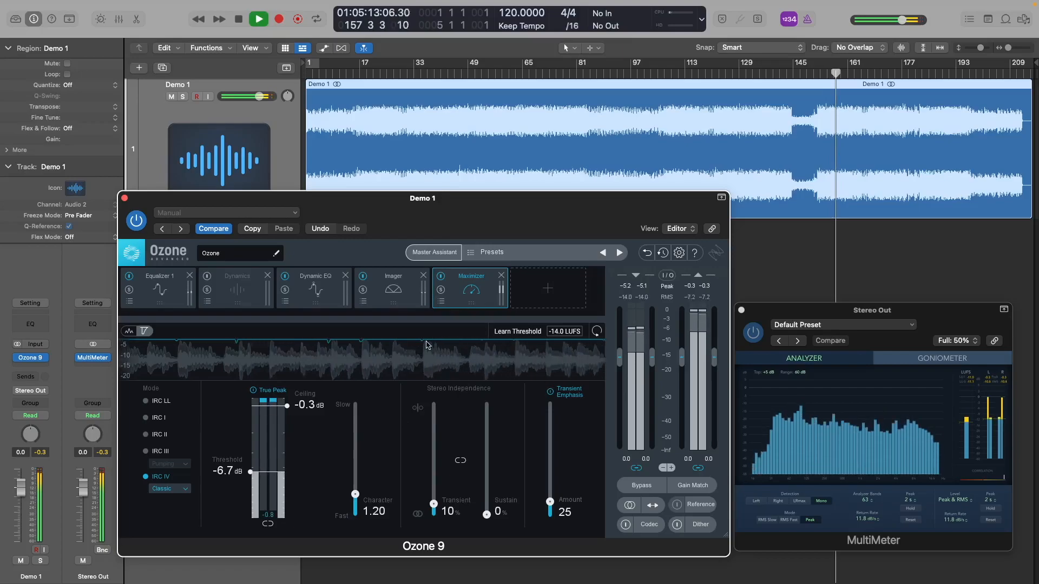
key("space")
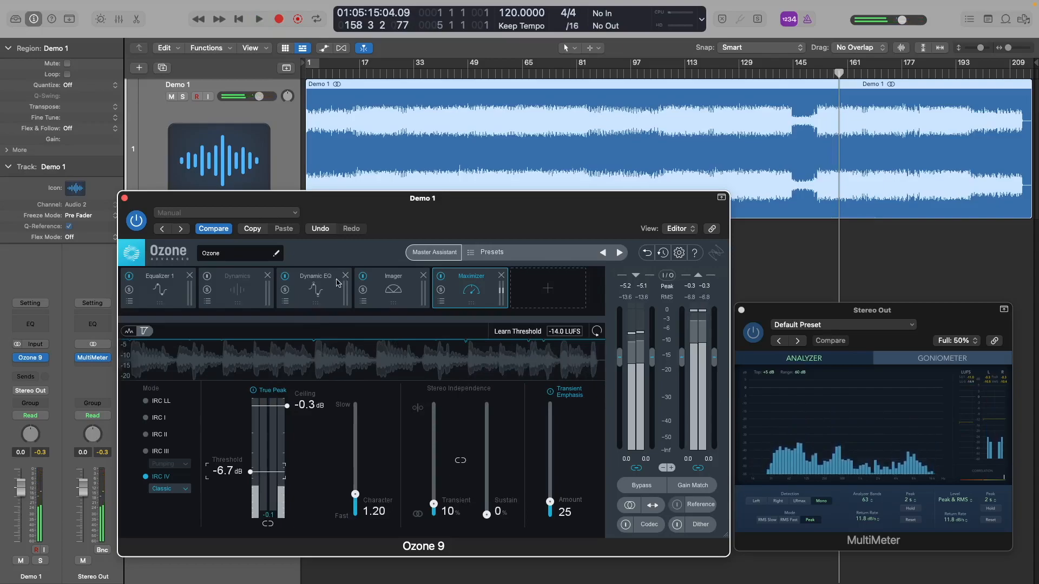
- Insert the FabFilter Pro-L 2 limiter in stereo after Ozone 9 on the Demo 1 track
left_click_drag(216, 201, 219, 201)
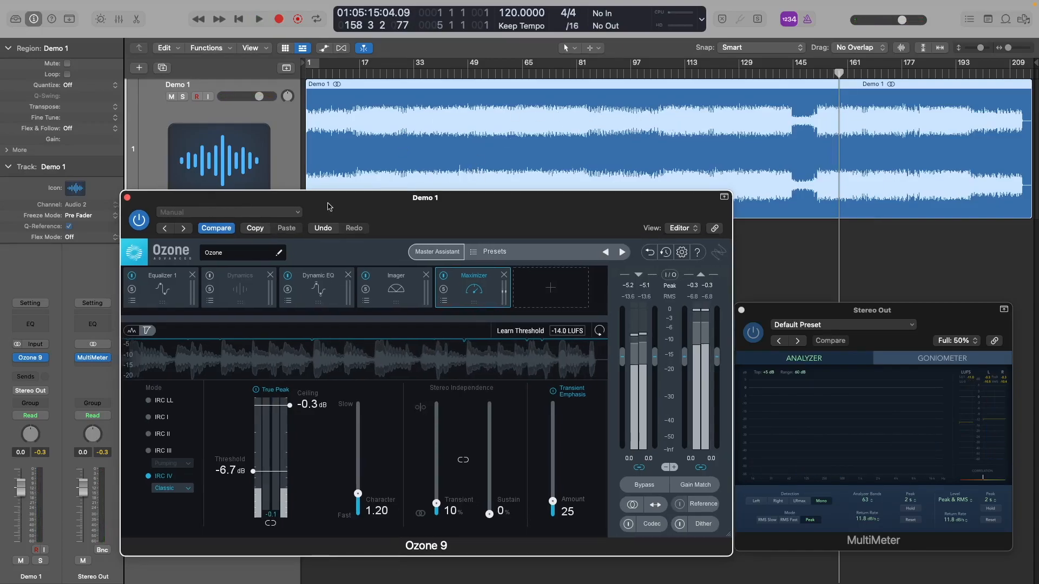
left_click(29, 362)
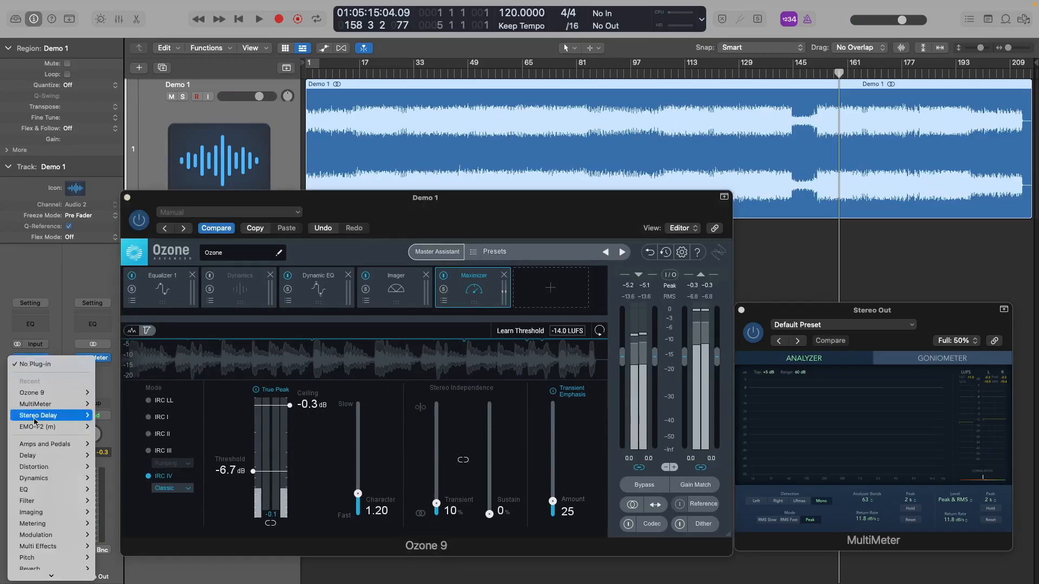
mouse_move(29, 456)
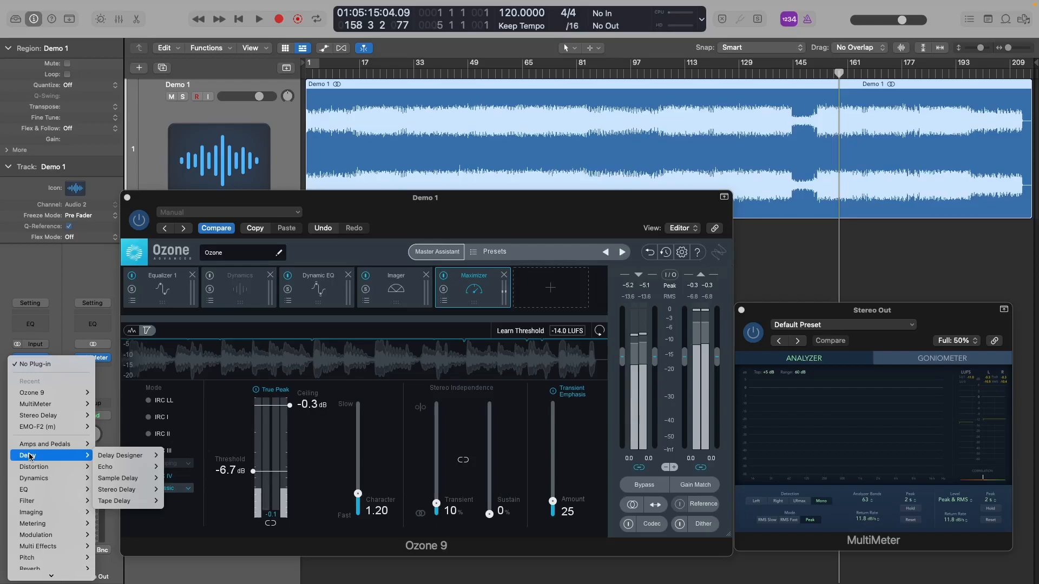
mouse_move(38, 534)
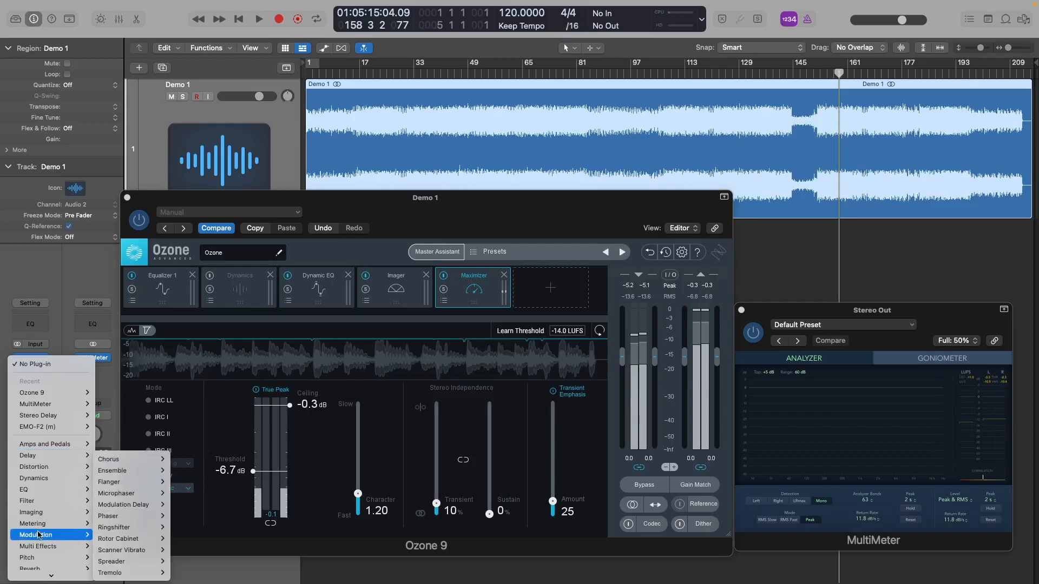
mouse_move(43, 575)
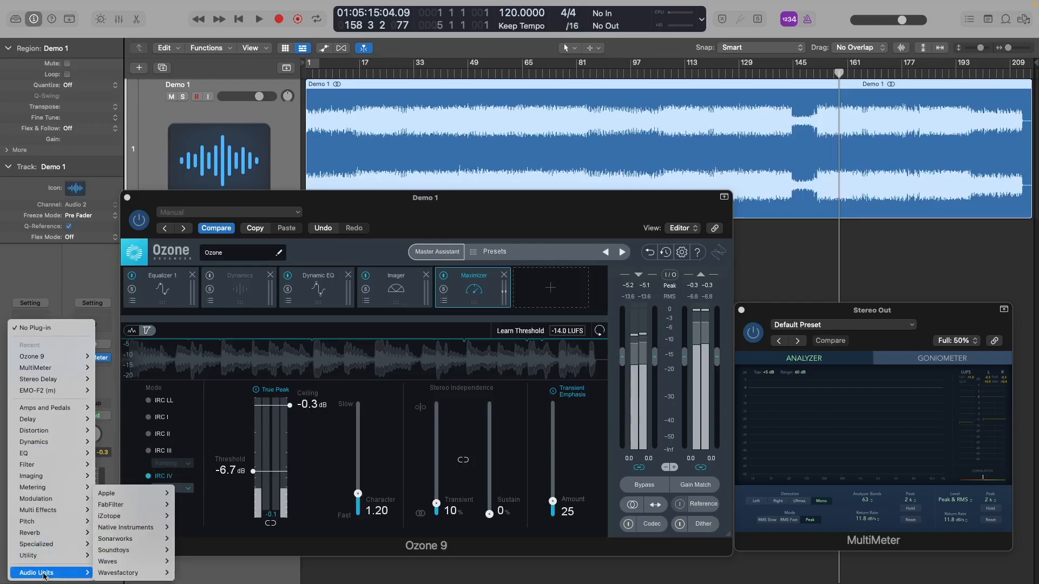
mouse_move(127, 505)
mouse_move(188, 494)
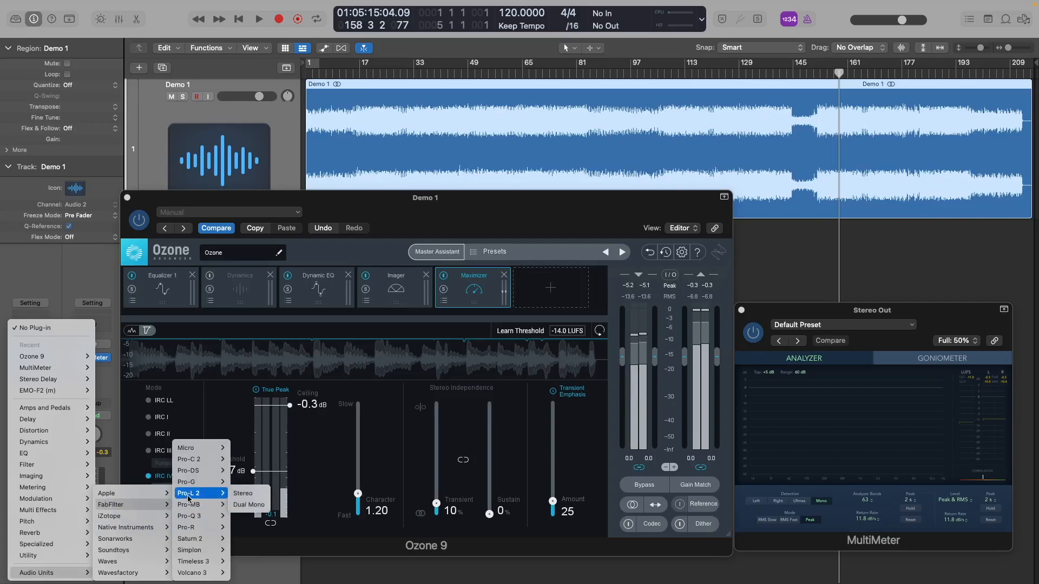
left_click(242, 493)
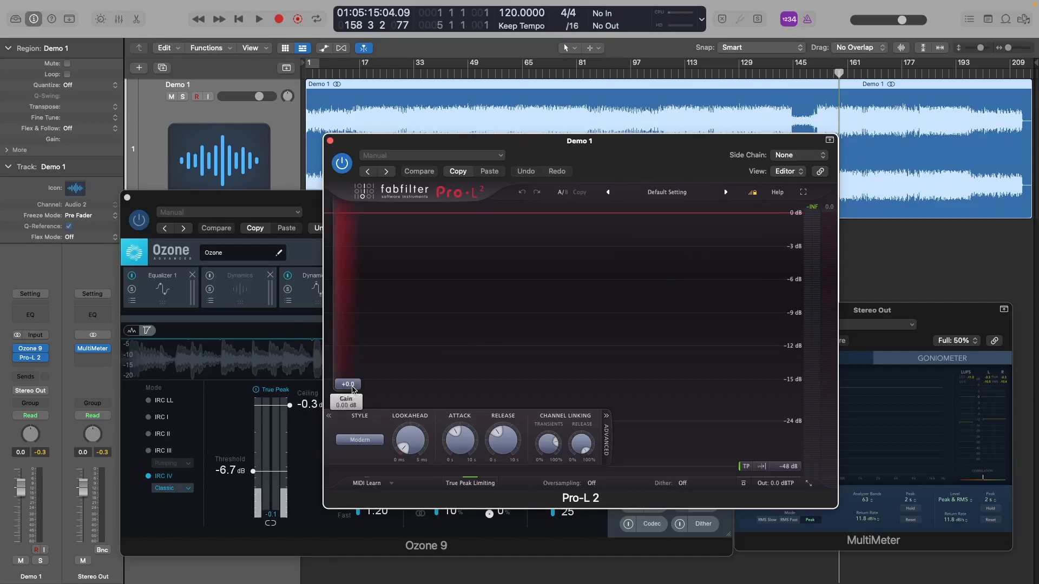
- Raise the Pro-L 2 input gain to +1.5 dB
mouse_move(352, 387)
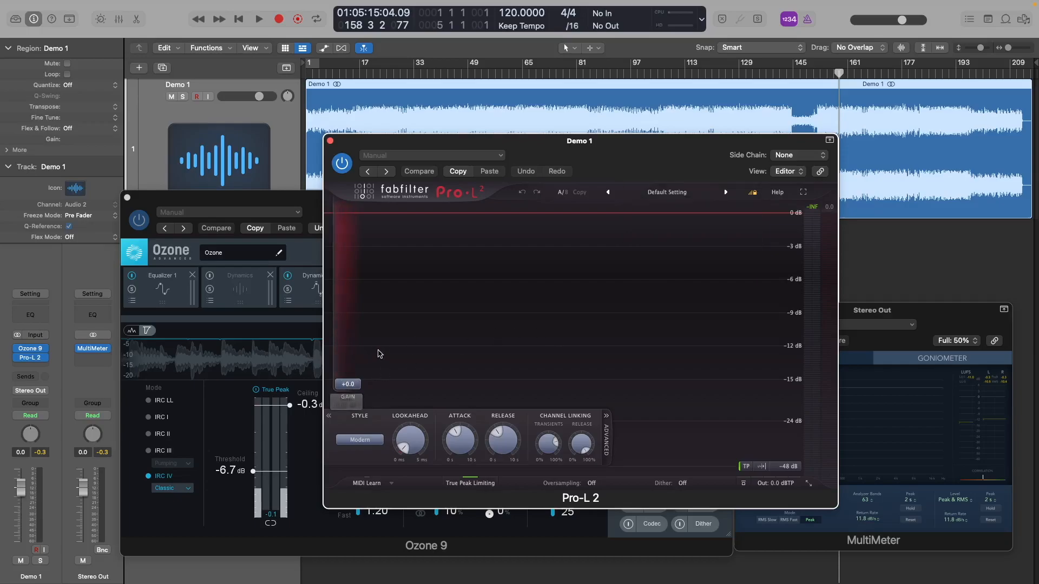
mouse_move(351, 386)
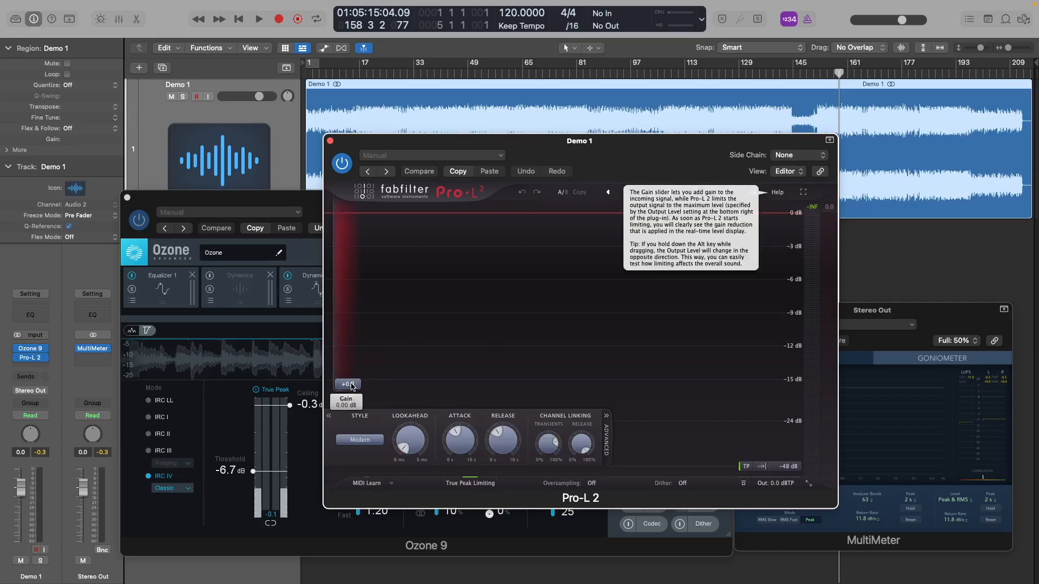
left_click(352, 384)
left_click_drag(352, 385, 352, 381)
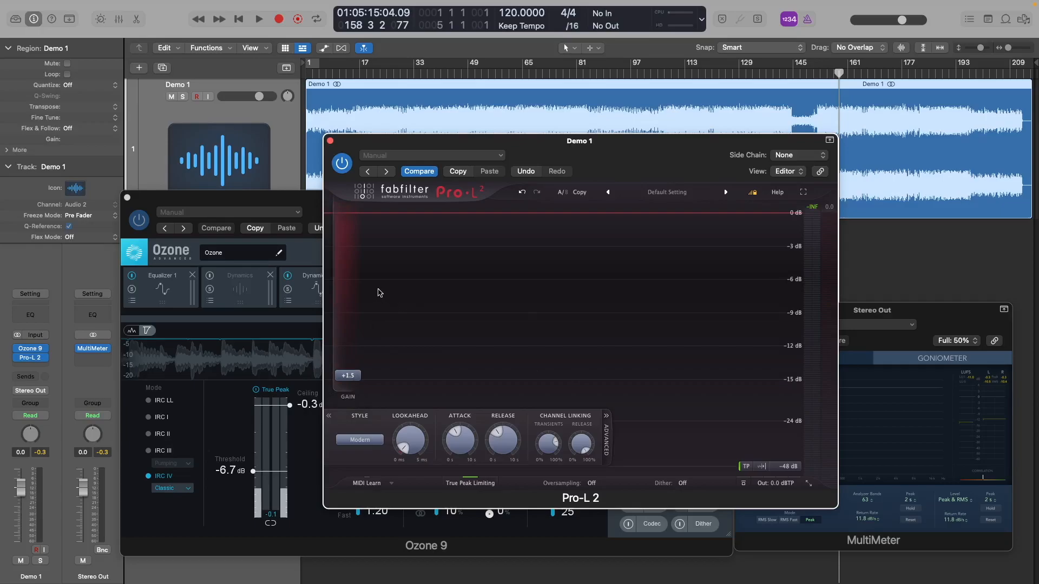
- Play from the quiet break near bar 148 into the loud section and trim the Pro-L 2 gain to +1.4 dB
double_click(807, 75)
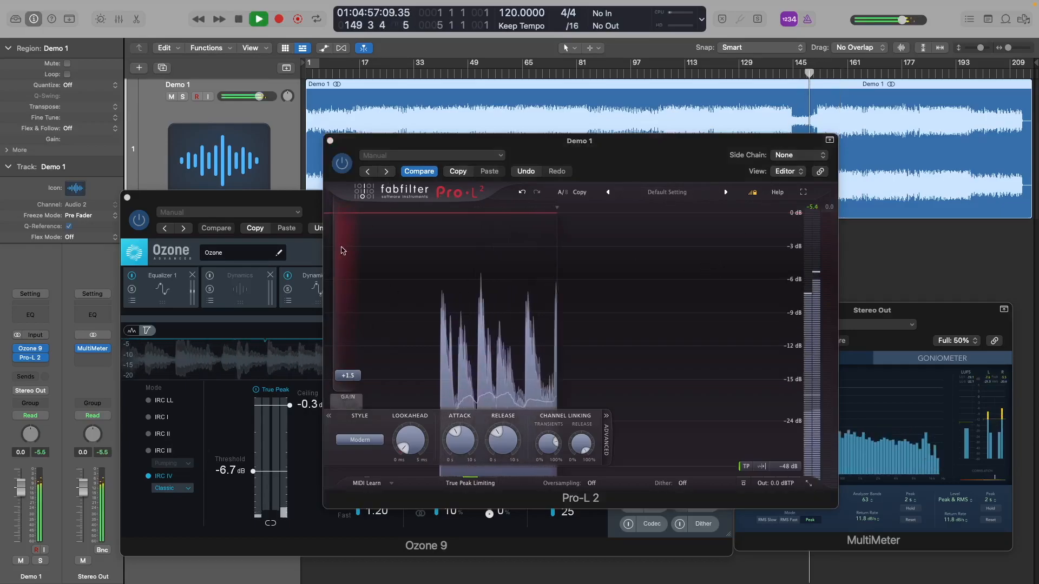
mouse_move(350, 324)
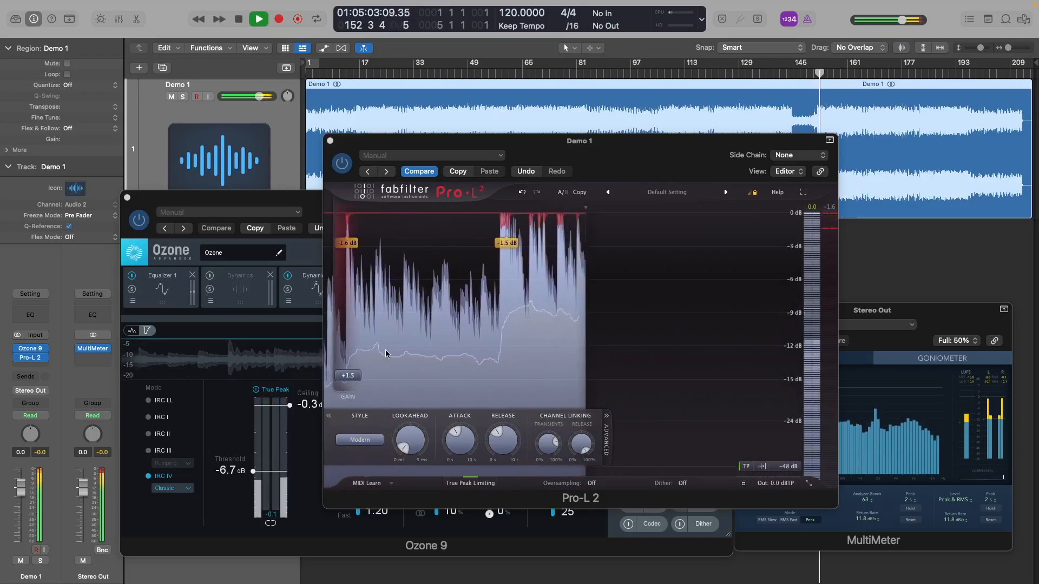
mouse_move(357, 388)
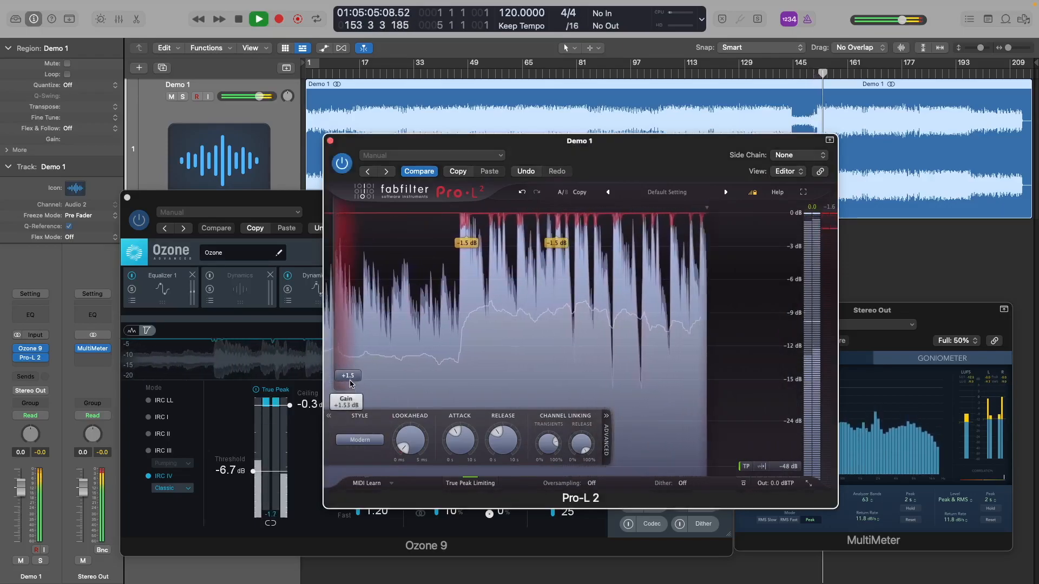
scroll(349, 382, "down", 1)
key("space")
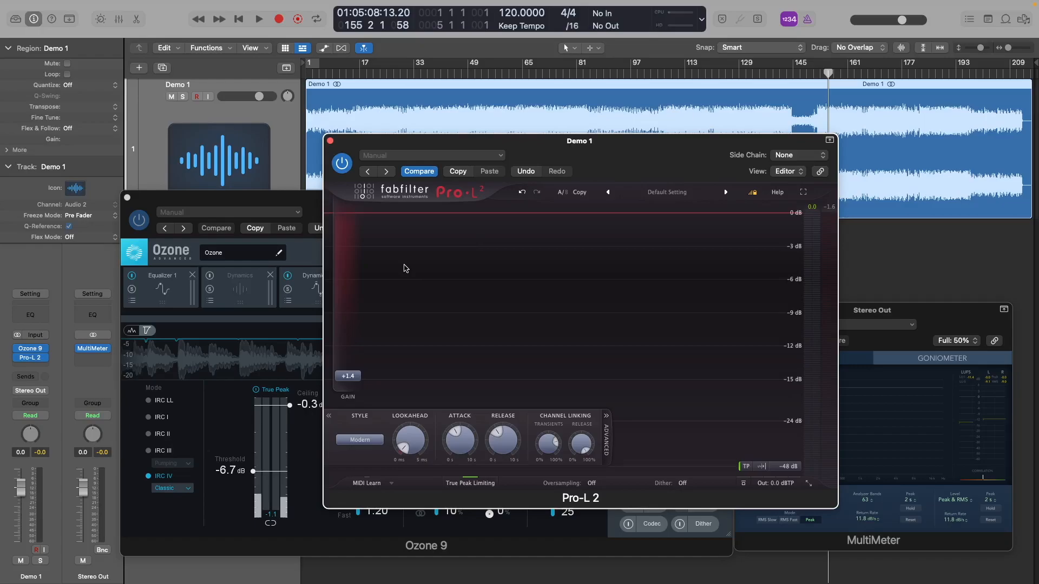
- Check Pro-L 2's gain reduction while playing from bar 132 and again from the quiet break near bar 148
left_click(751, 73)
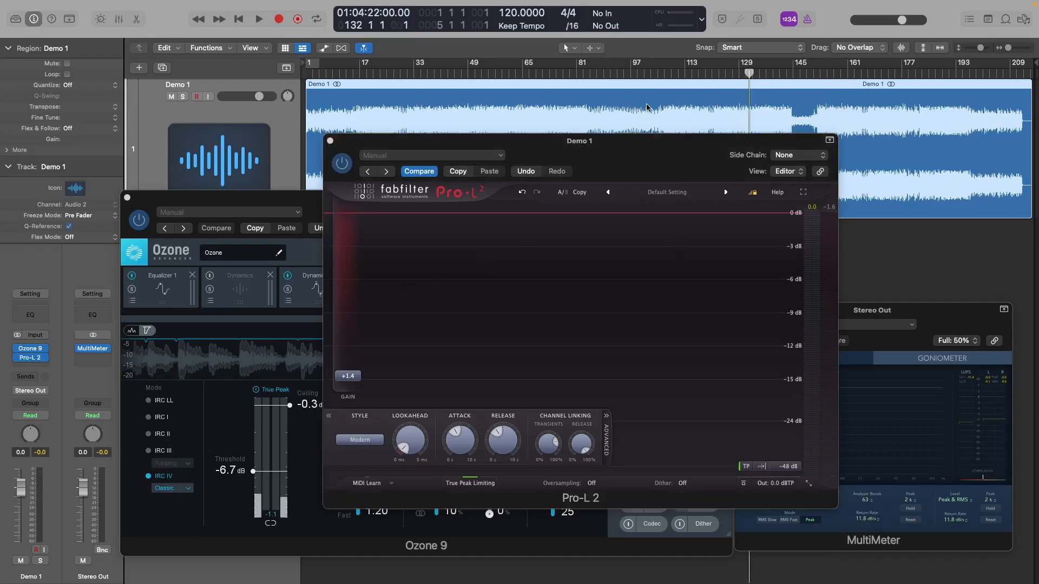
key("space")
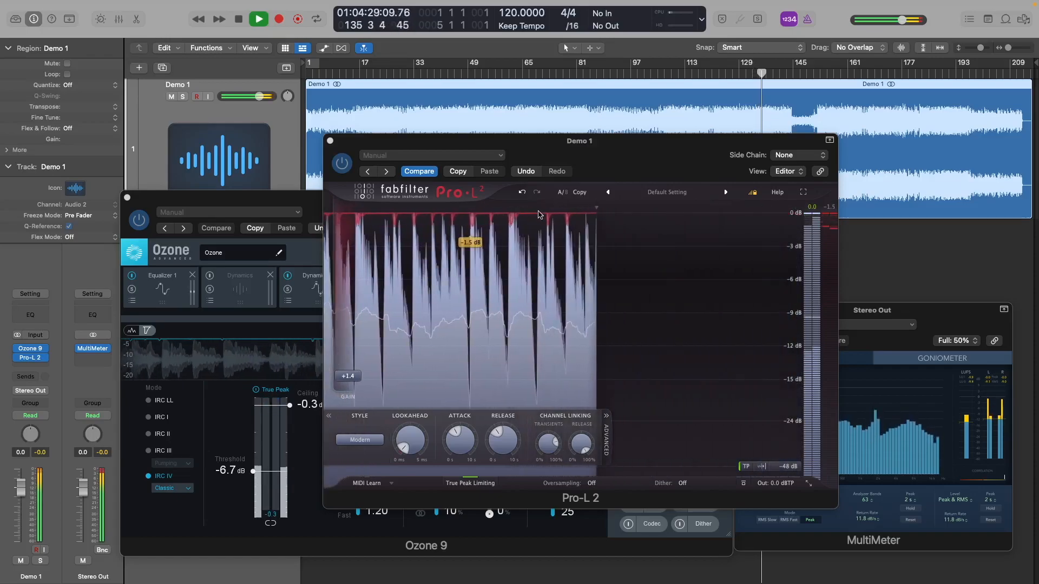
left_click(809, 73)
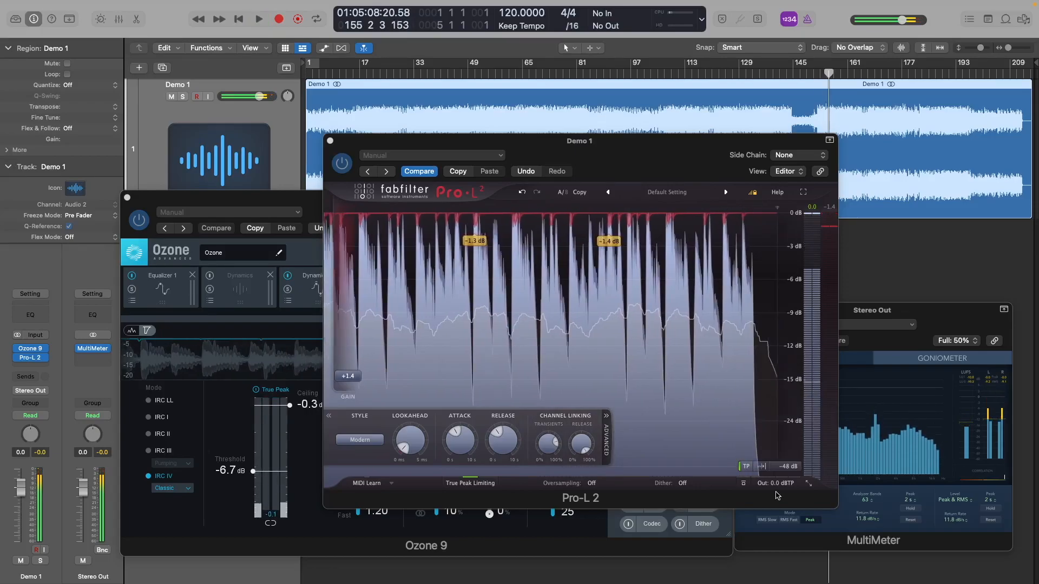
- Lower the Pro-L 2 output level to -0.18 dBTP
mouse_move(759, 485)
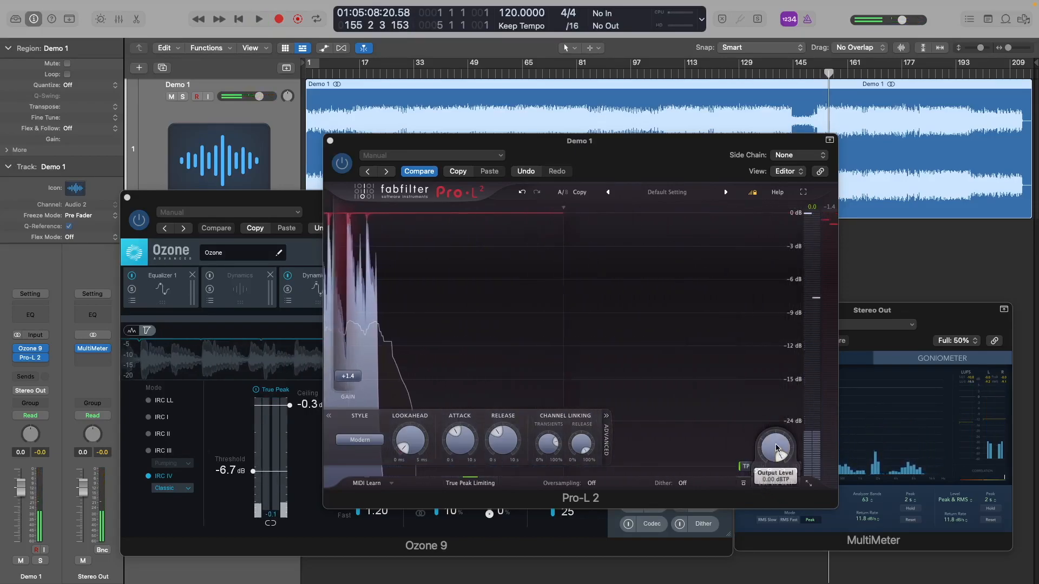
mouse_move(775, 449)
mouse_move(775, 449)
left_mouse_down()
mouse_move(775, 482)
mouse_move(776, 463)
left_mouse_up()
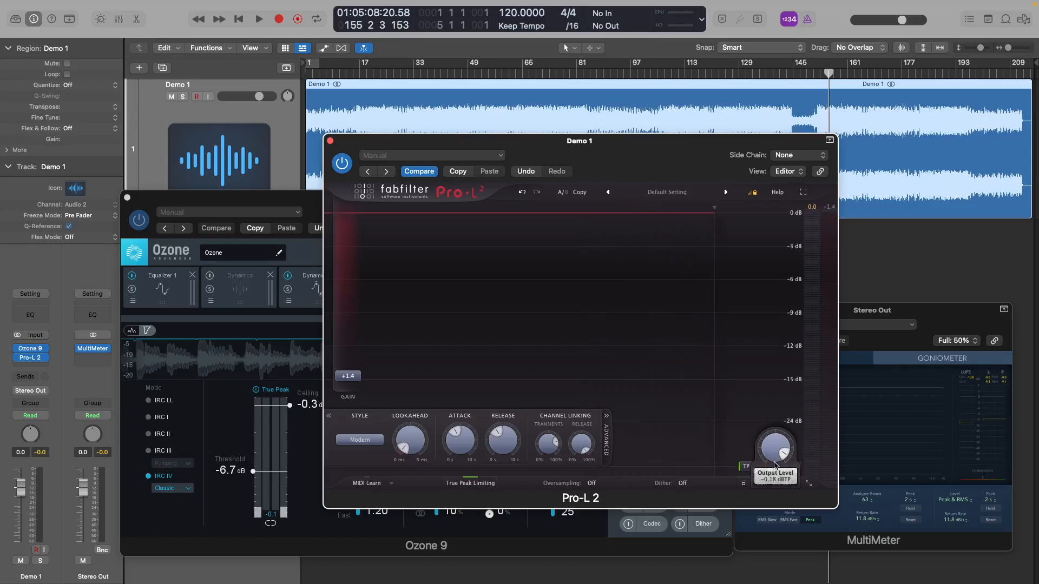
- Lower the Pro-L 2 output level to -0.3 dBTP and move the playhead to bar 151
left_click_drag(774, 469, 778, 482)
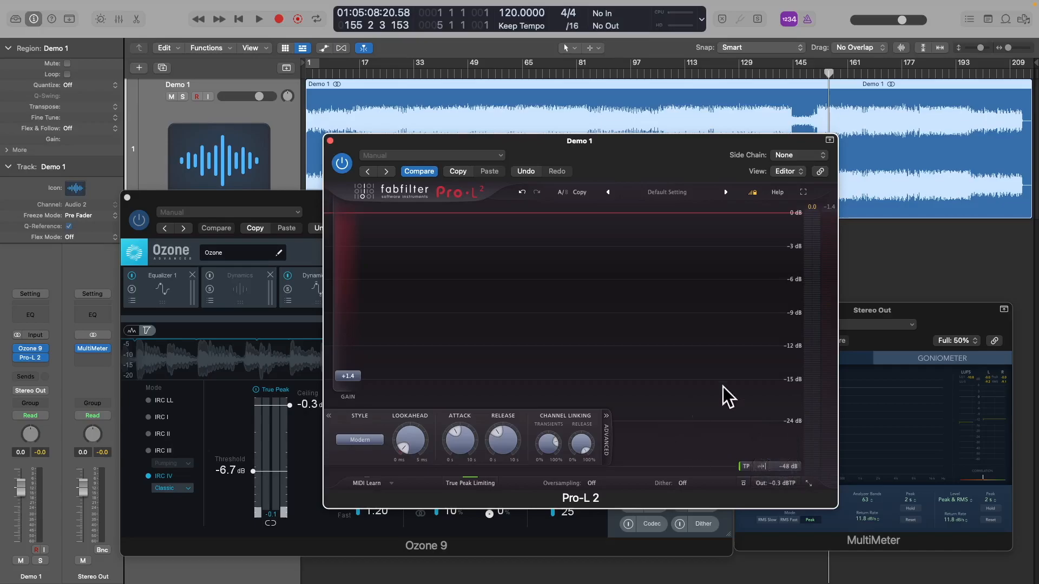
left_click(759, 73)
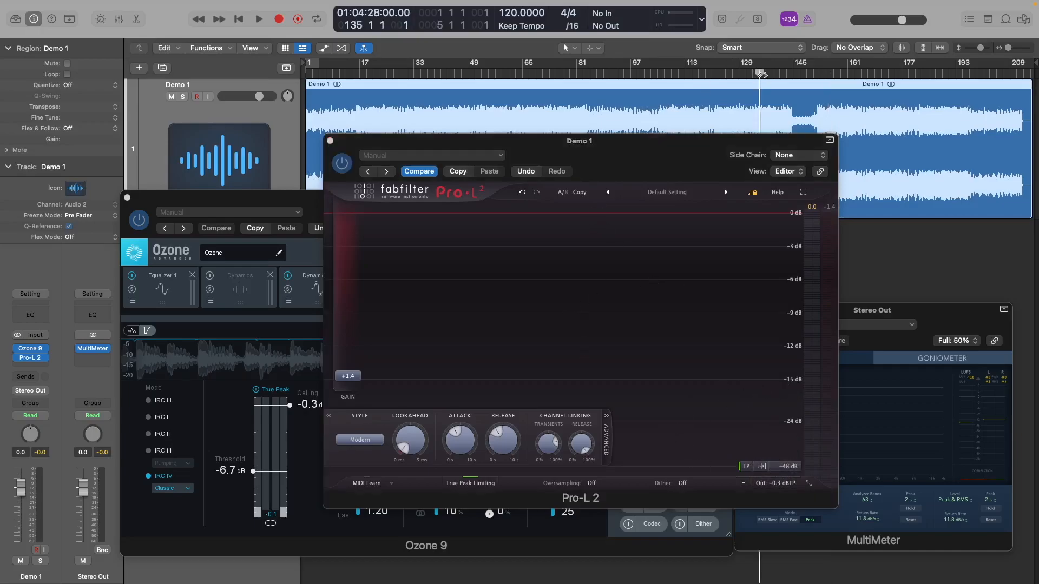
left_click(779, 75)
left_click(812, 74)
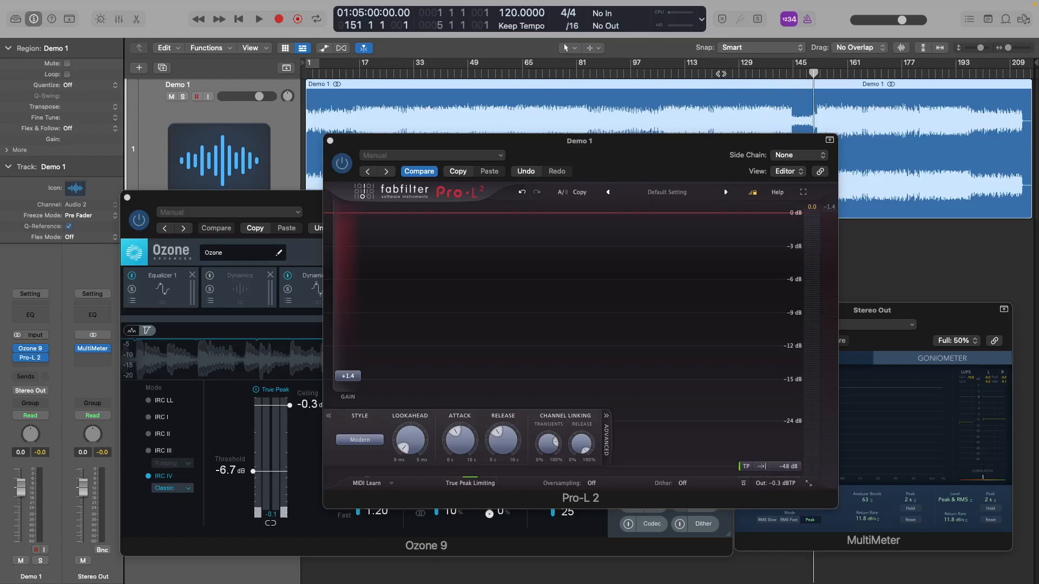
- Close the Pro-L 2, Ozone 9 and MultiMeter plug-in windows
left_click(330, 141)
left_click(127, 198)
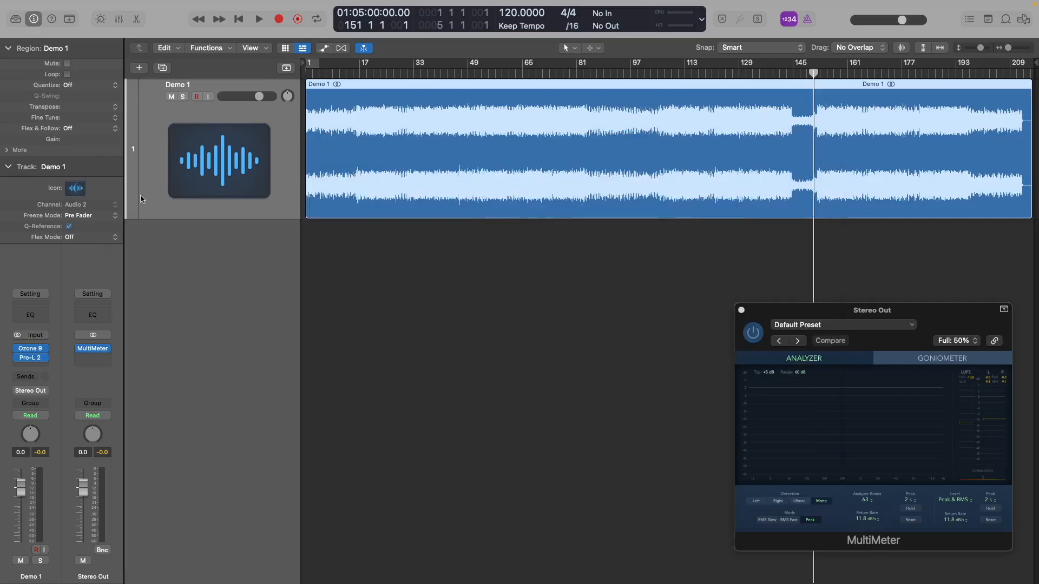
left_click(742, 310)
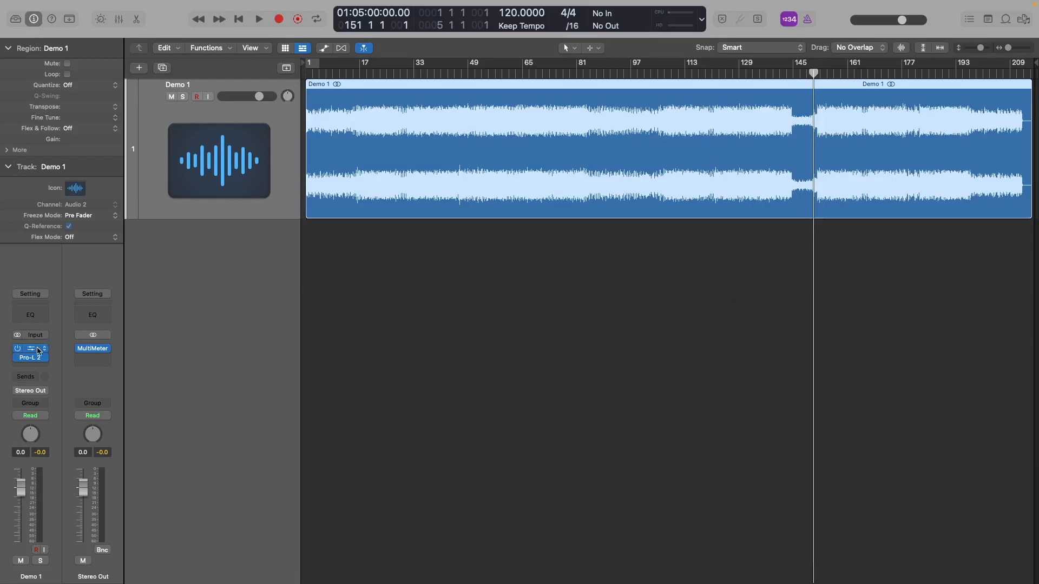
- Audition the master around bars 131 to 148 and on through the quiet break into the loud section
left_click(774, 75)
left_click(745, 75)
left_click(803, 72)
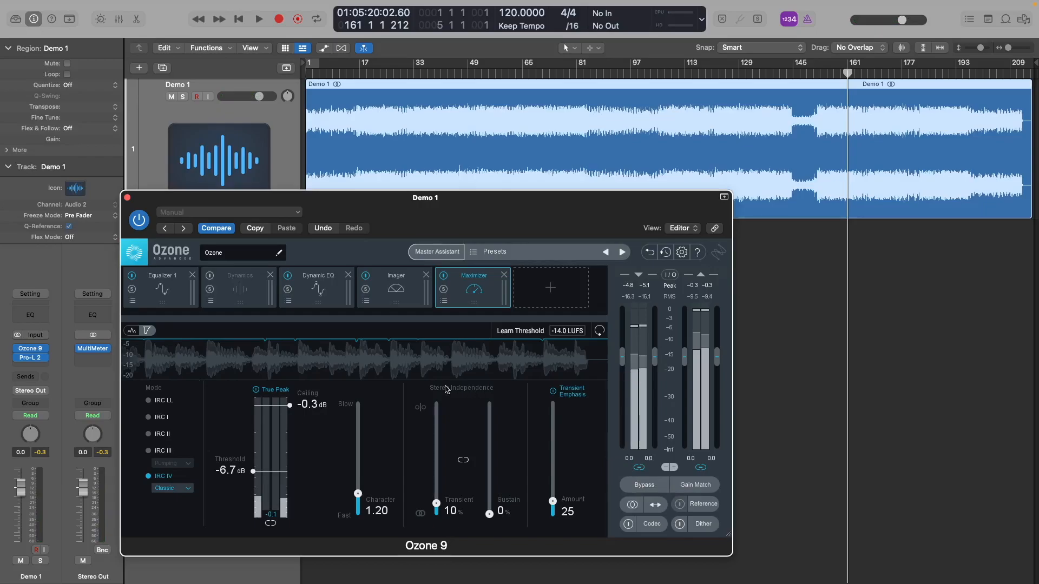
- Enable Gain Match in Ozone 9 and compare the bypassed and processed sound while playing from bar 151
left_click(690, 489)
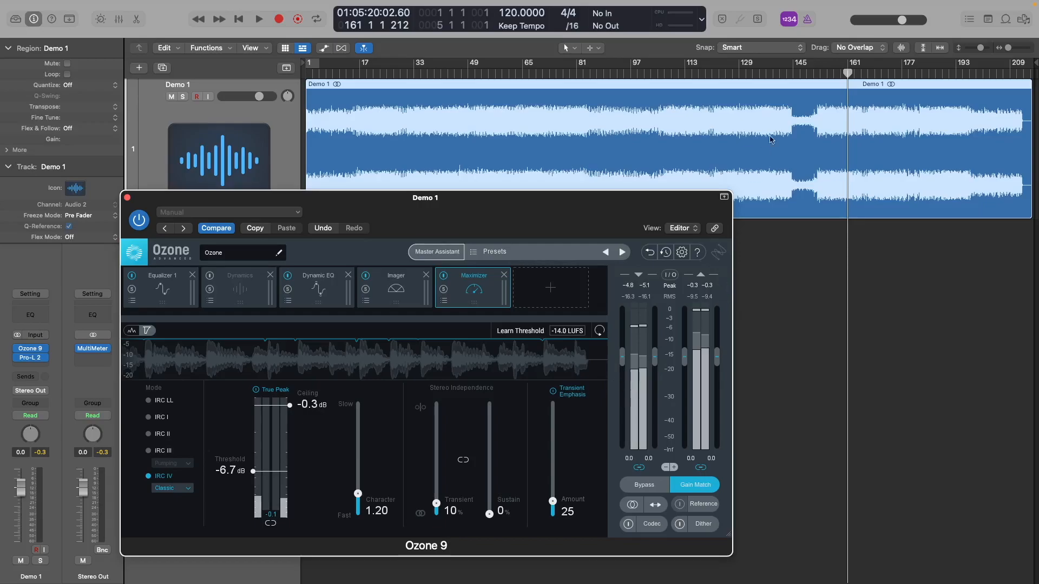
double_click(812, 79)
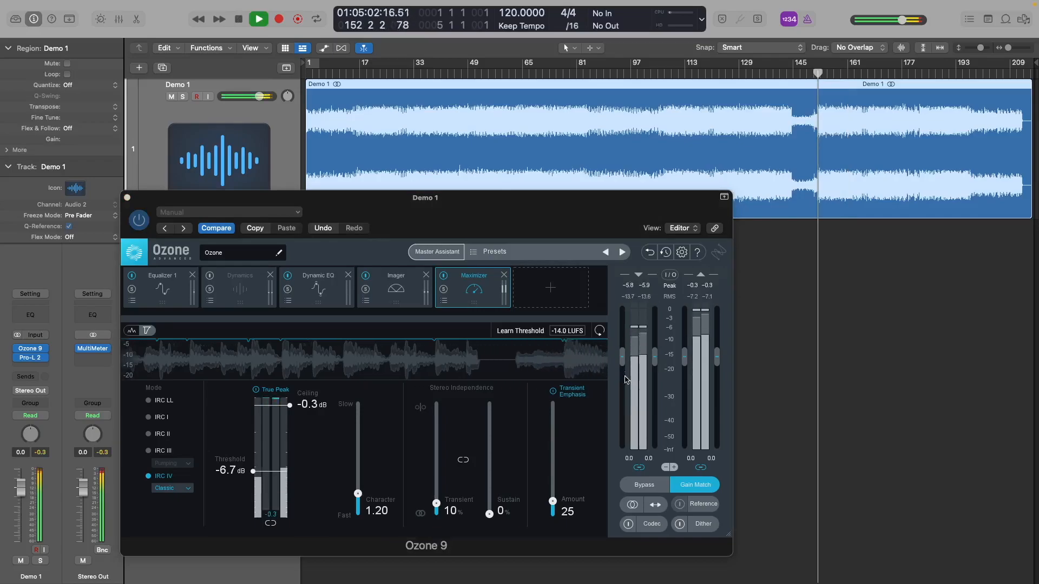
left_click(631, 486)
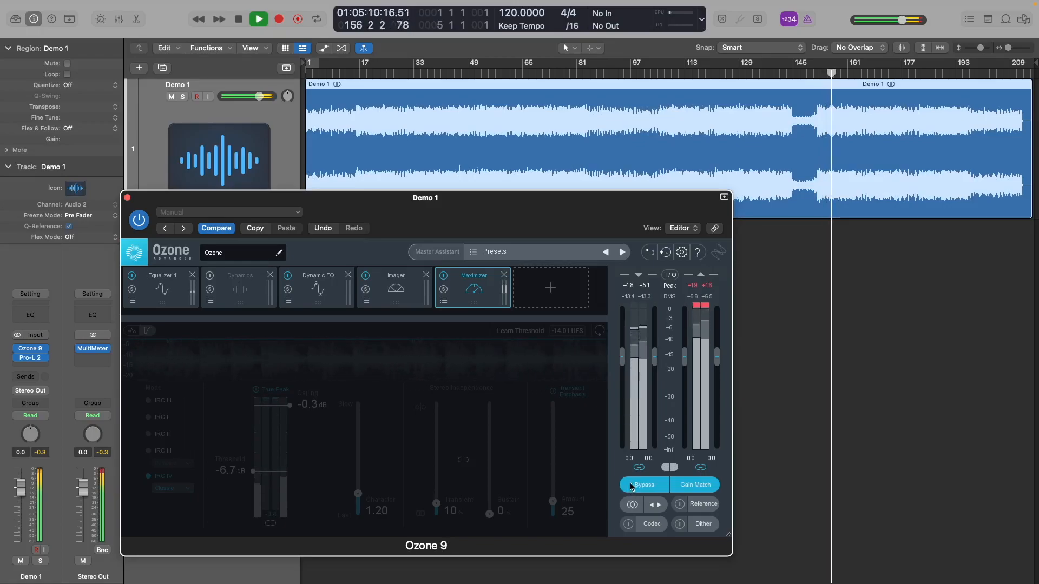
left_click(633, 489)
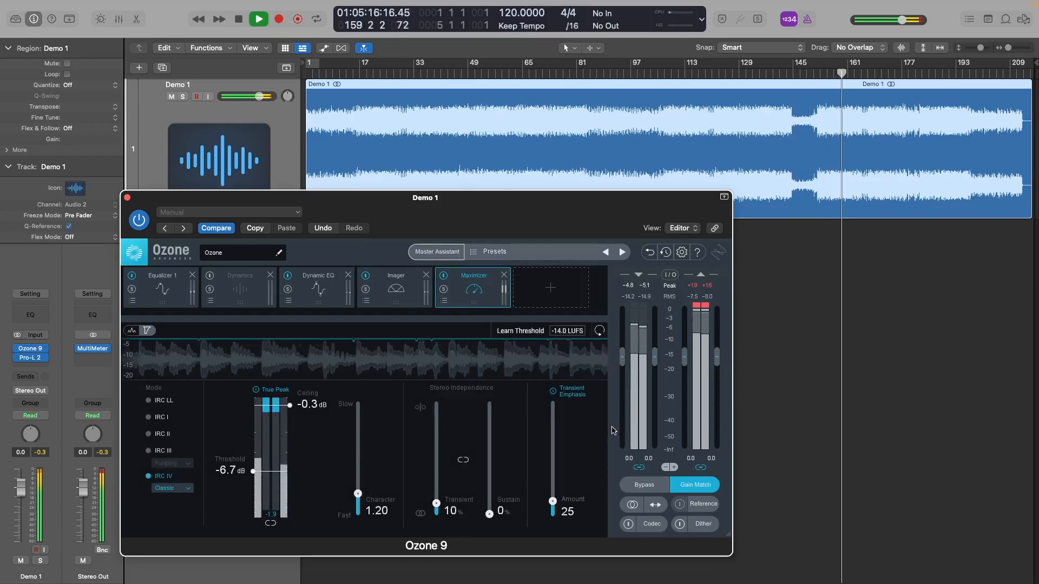
key("space")
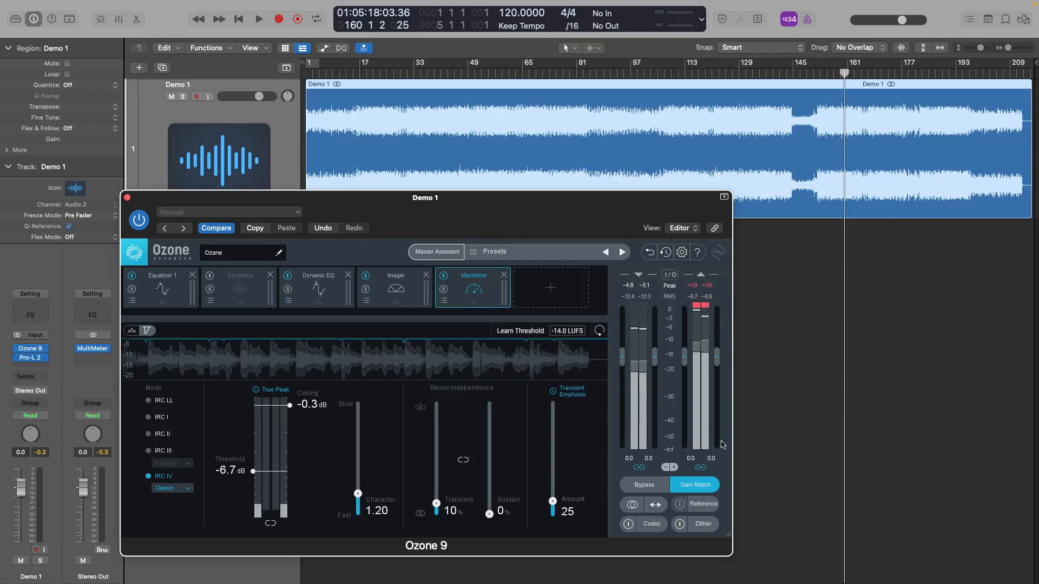
- Bounce the project in real time as a 24 Bit, 44100 Wave file without dithering, named Mastering Demo, into the Bounces folder
key("super+b")
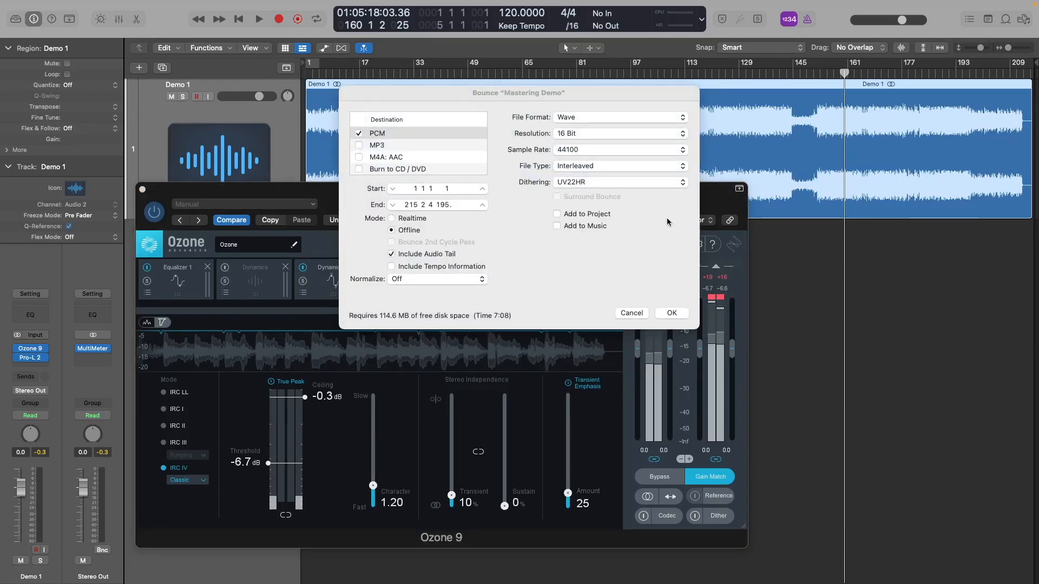
left_click(562, 135)
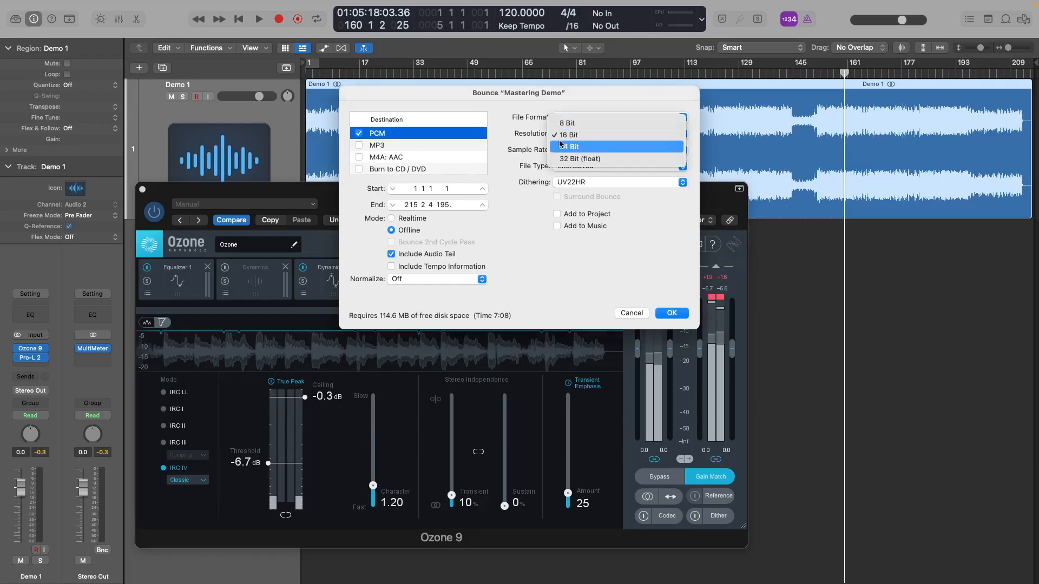
key("Return")
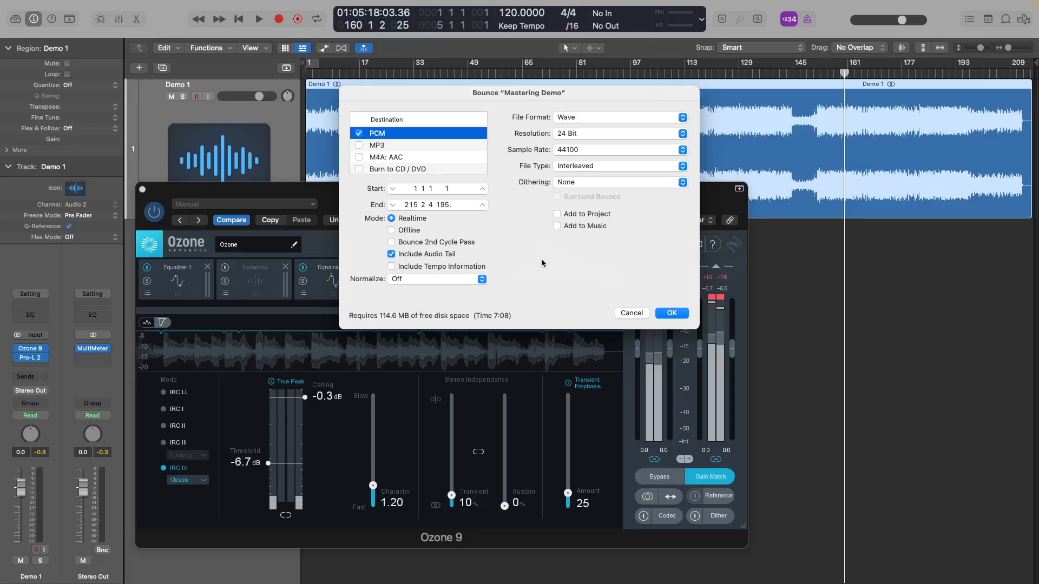
left_click(663, 312)
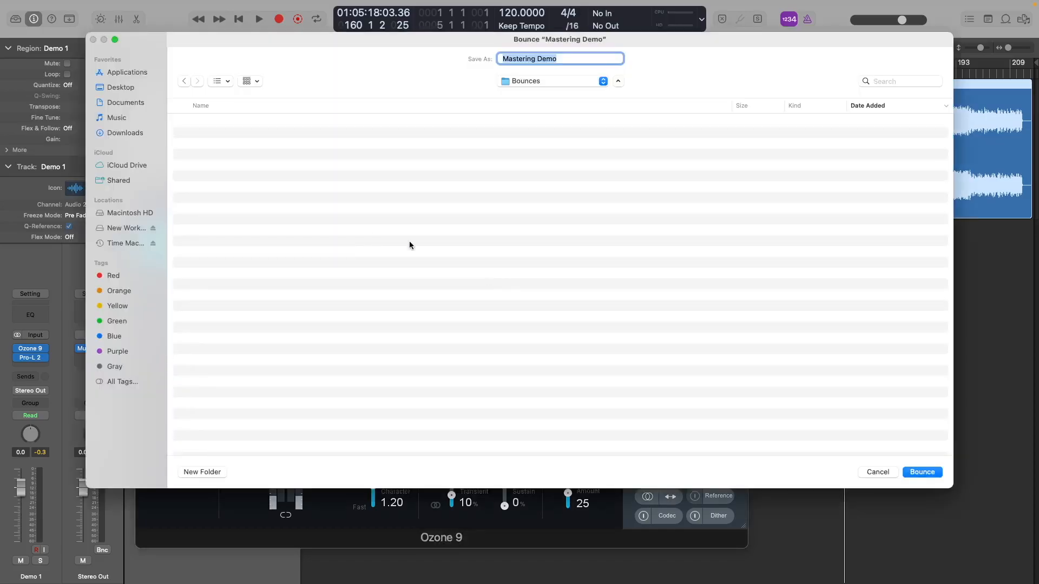
key("Return")
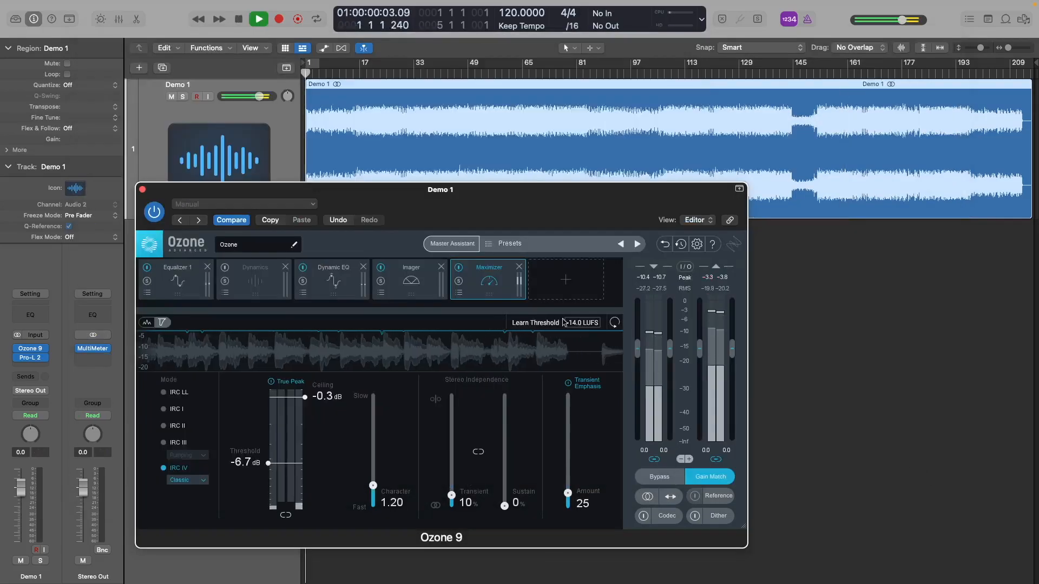